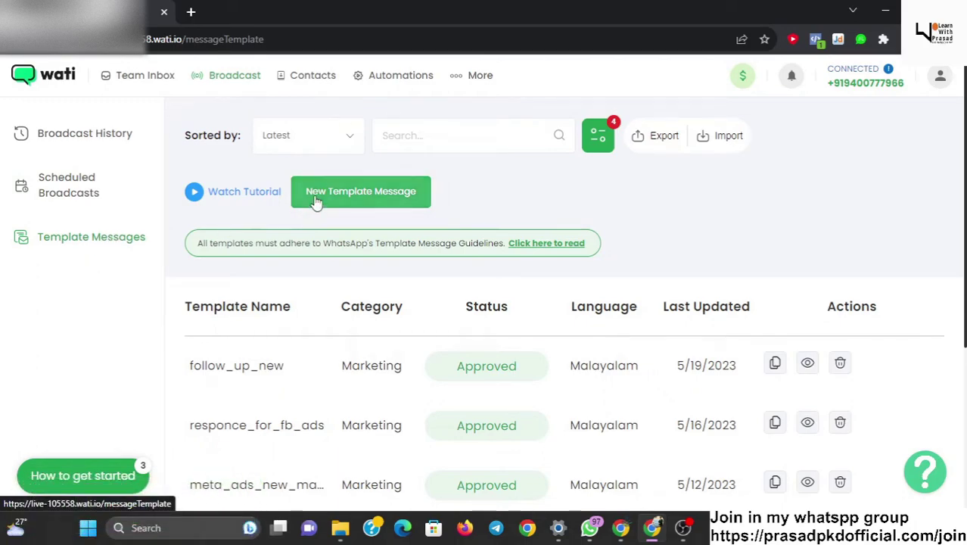
Step: Start a new template message from scratch and name it digital_marketing_course_promotion
left_click(376, 197)
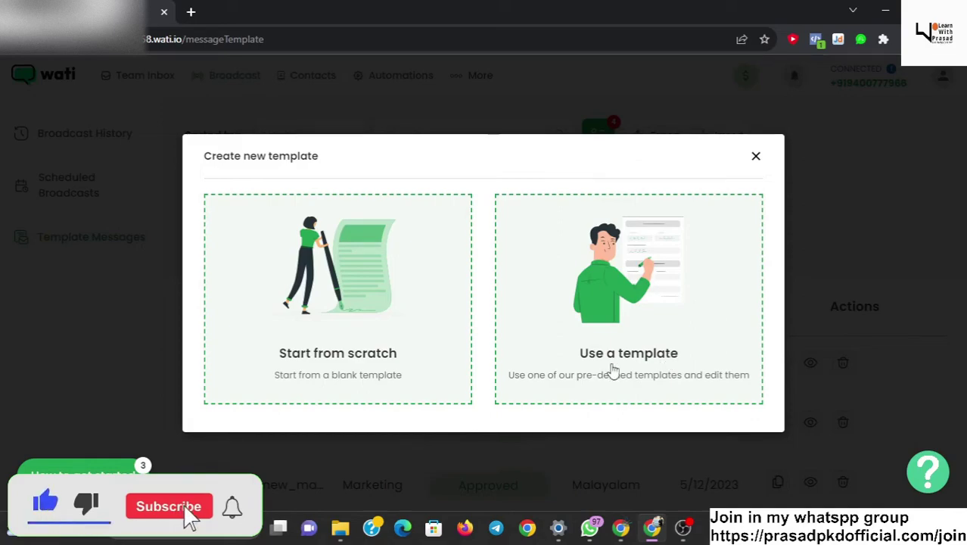
left_click(346, 358)
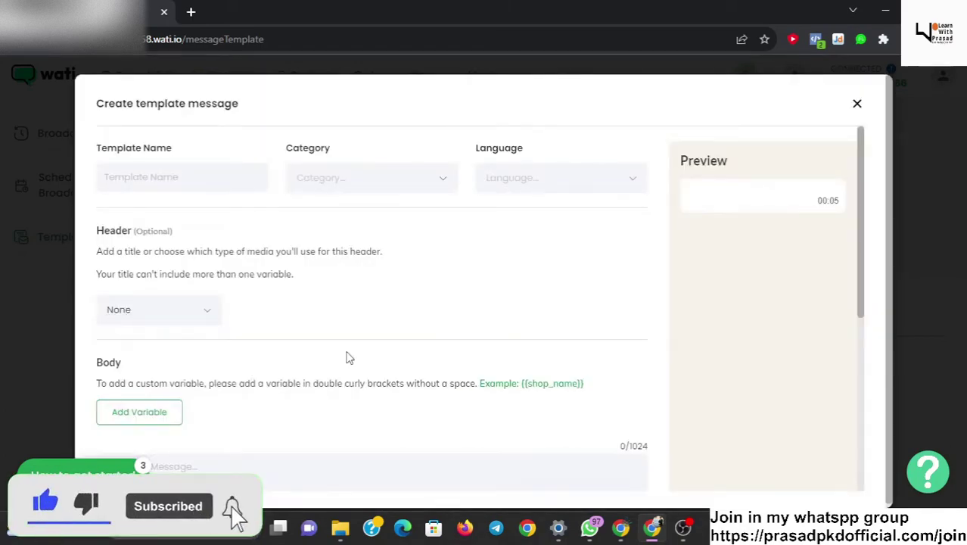
left_click(226, 187)
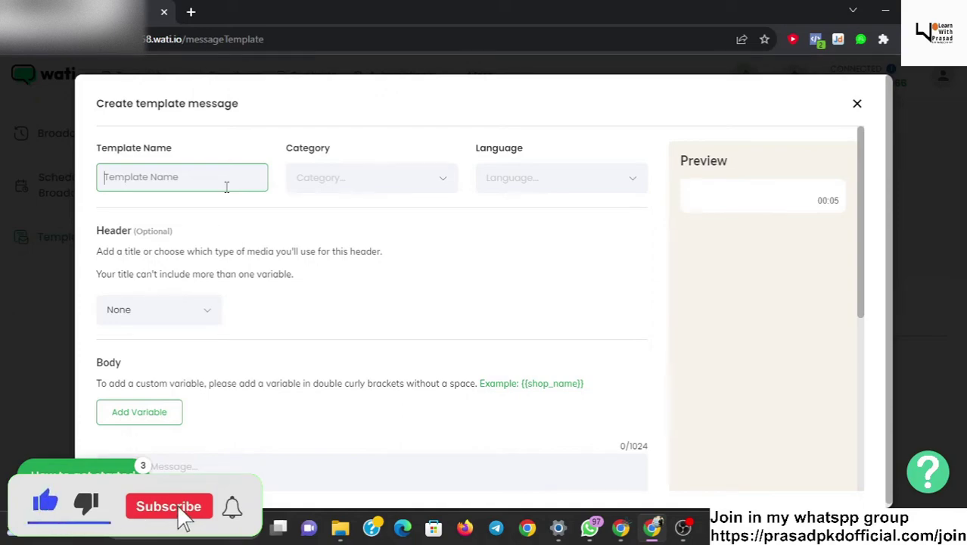
type("digi")
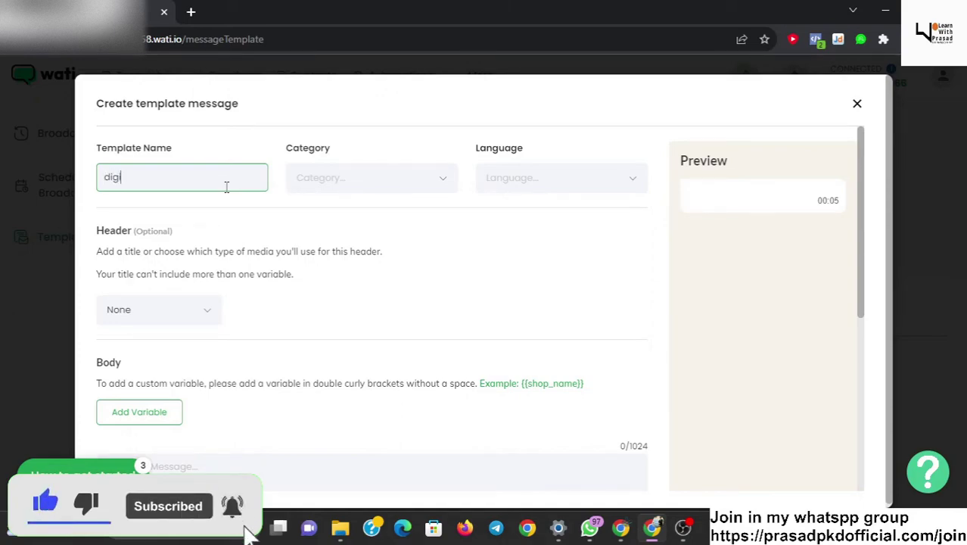
type("tal_")
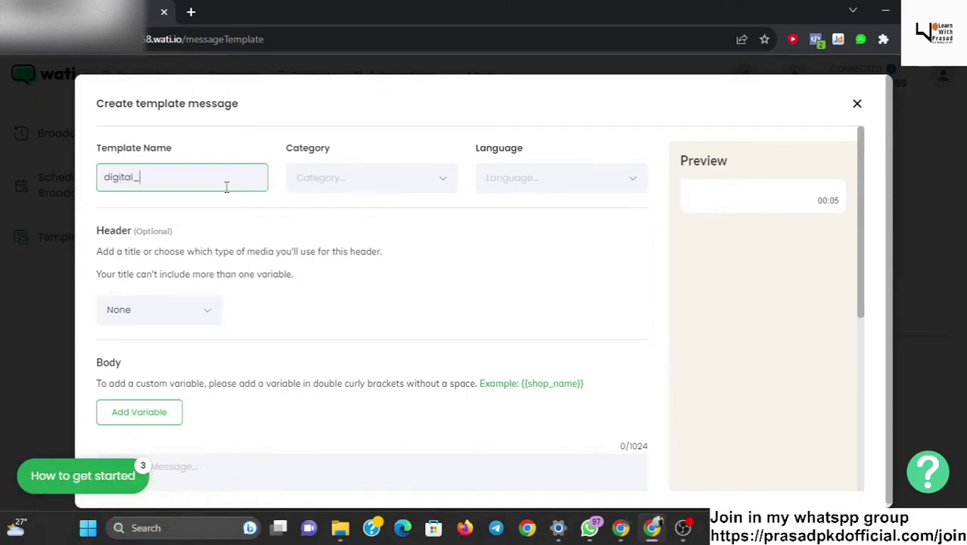
type("marke")
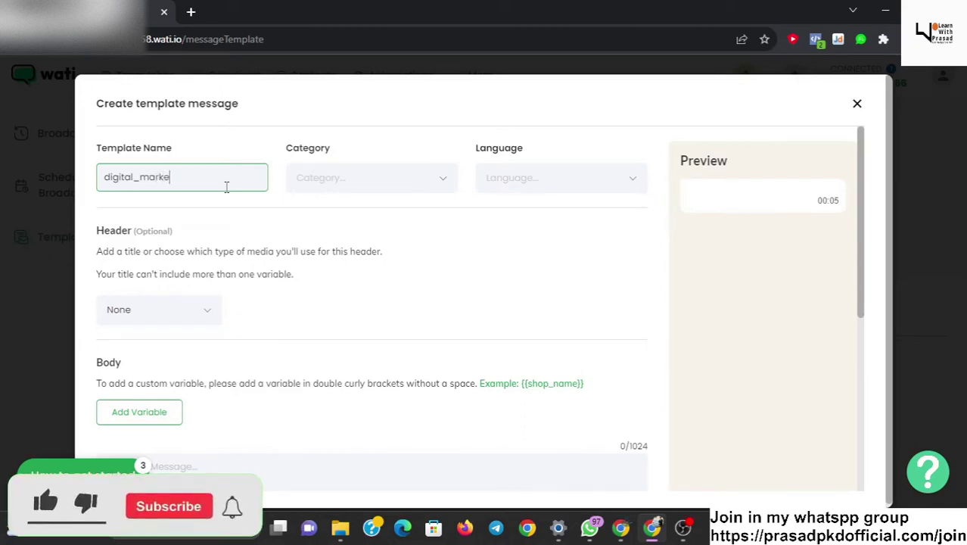
type("ting")
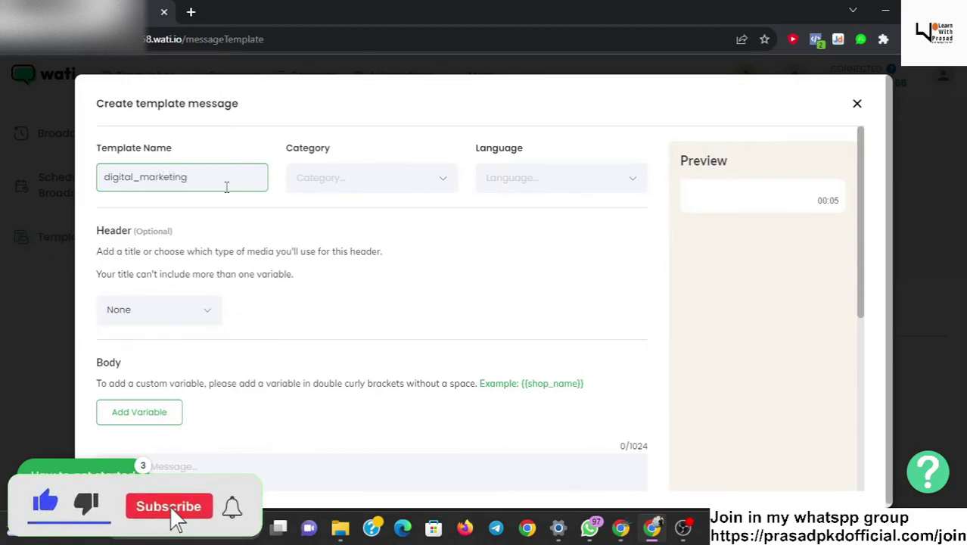
type("_cours")
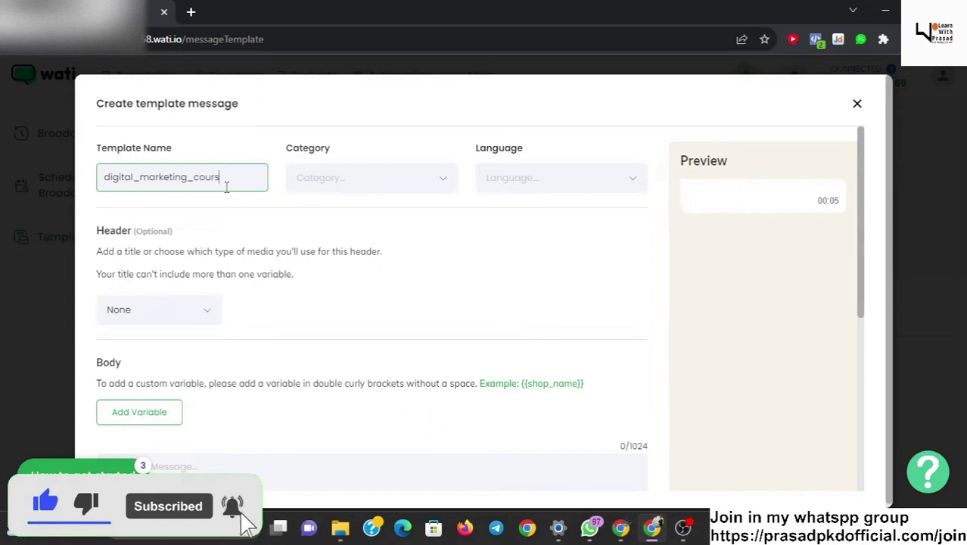
type("e_")
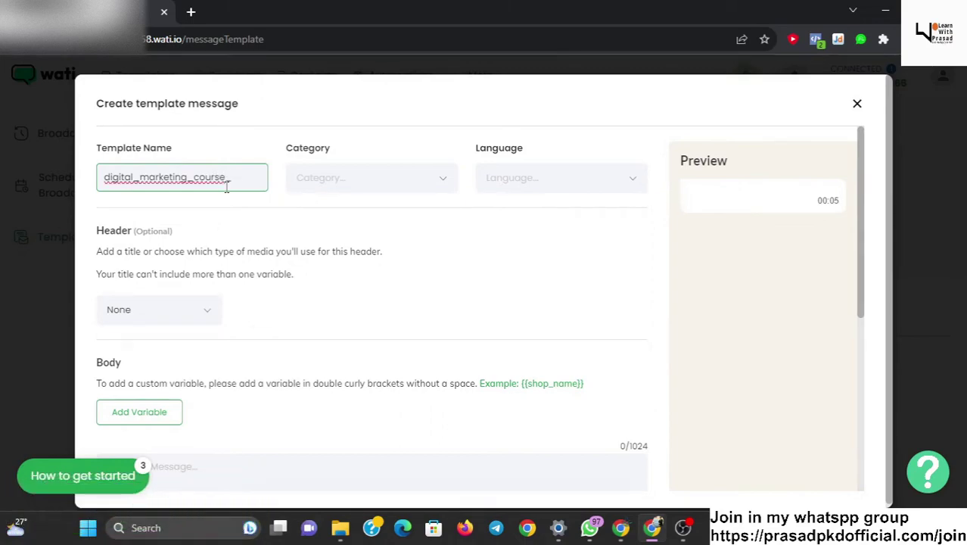
type("promo")
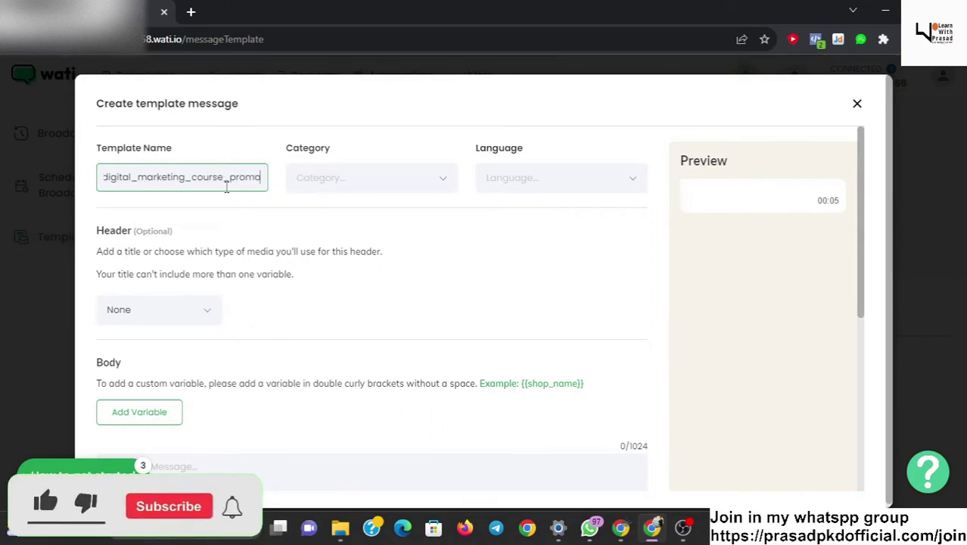
type("tion")
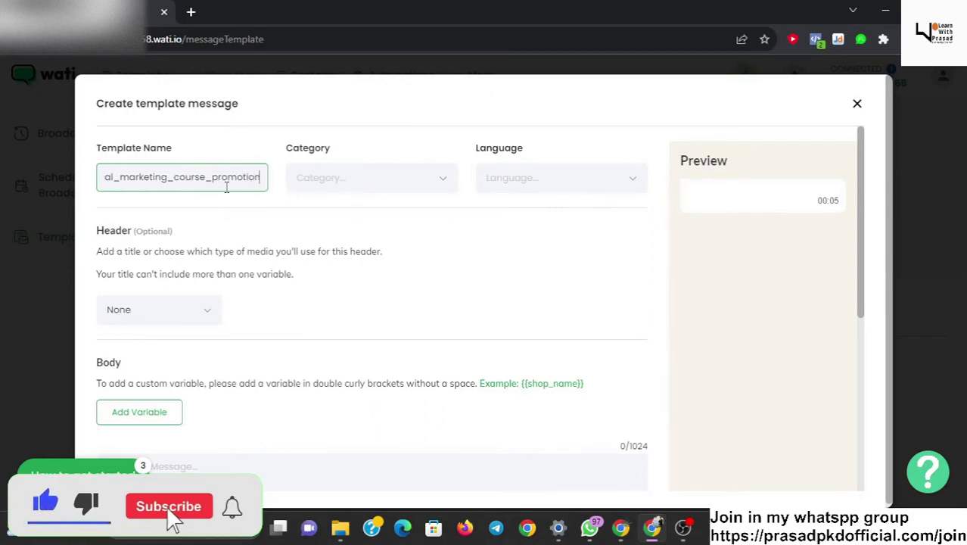
left_click(379, 145)
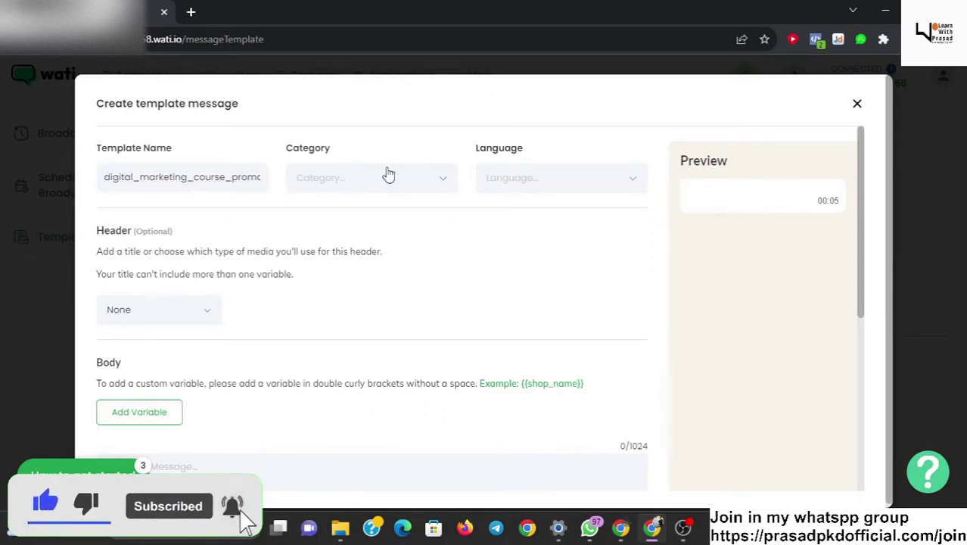
Step: Set the template's category to Marketing and its language to English (US)
left_click(439, 187)
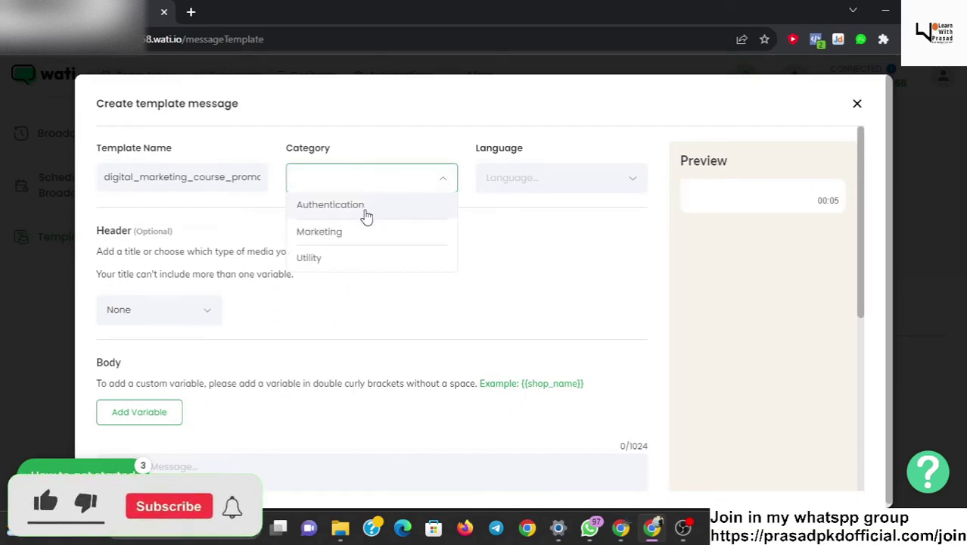
left_click(345, 236)
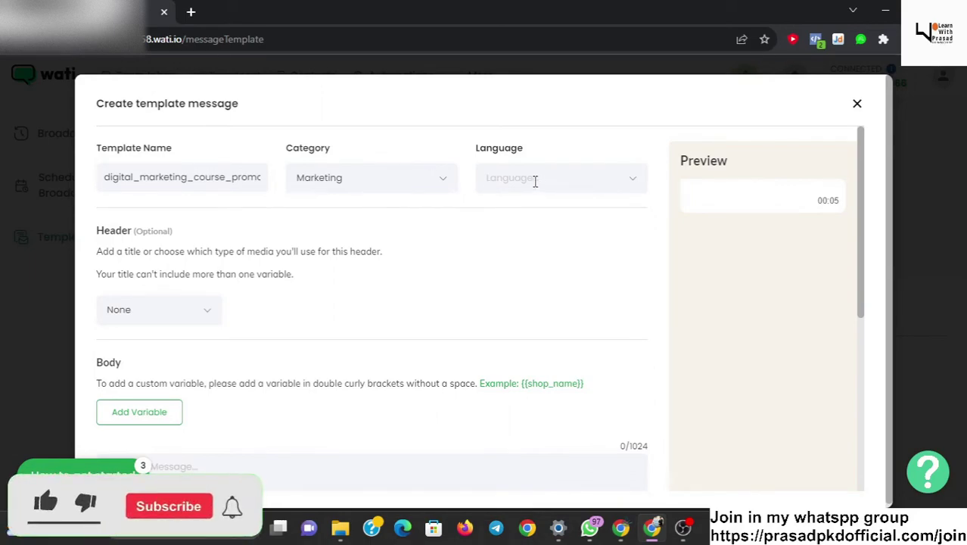
left_click(605, 180)
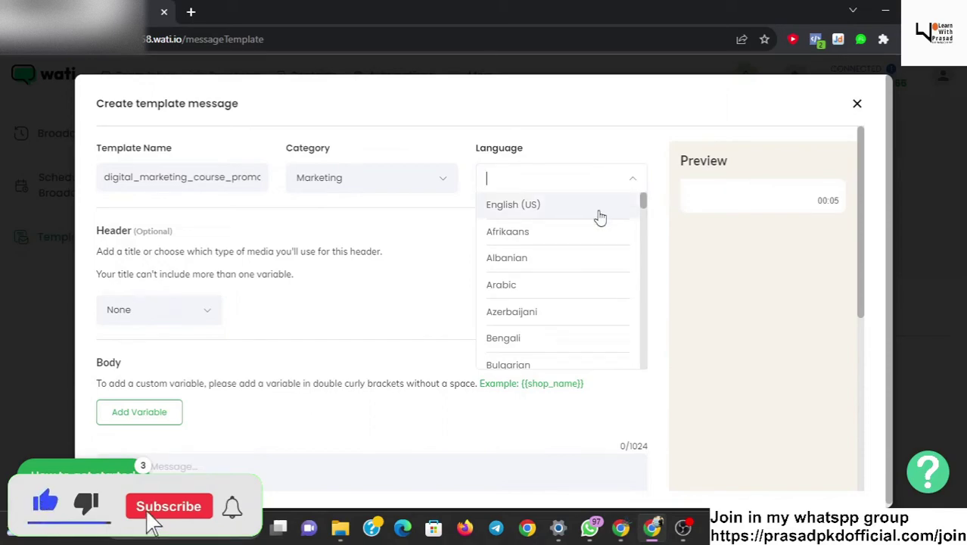
scroll(594, 286, "down", 15)
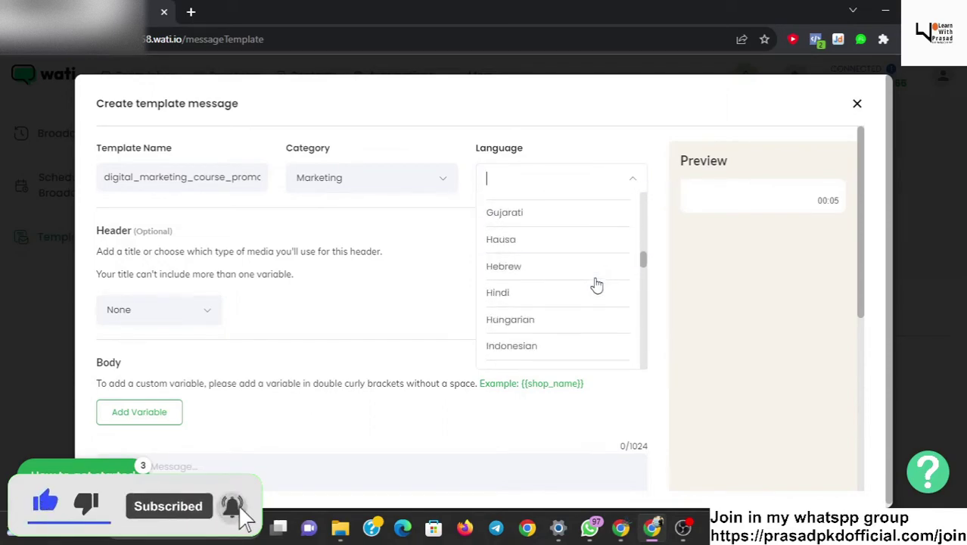
scroll(596, 284, "down", 10)
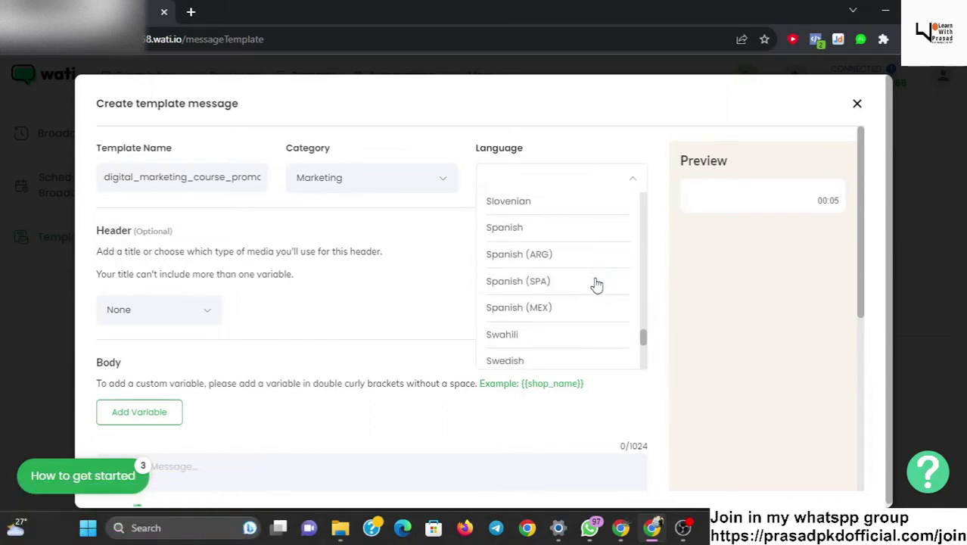
scroll(596, 285, "up", 3)
scroll(596, 284, "up", 8)
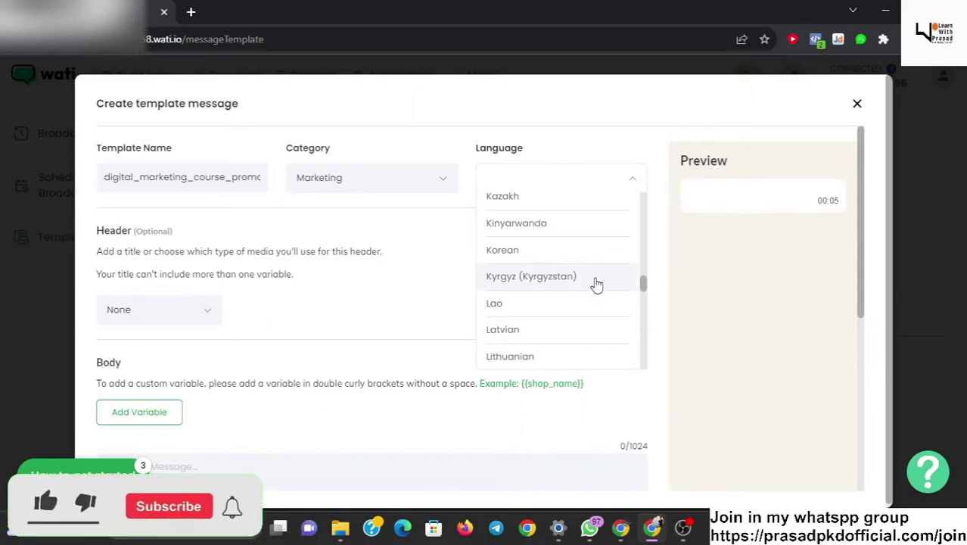
scroll(596, 284, "down", 2)
scroll(596, 284, "down", 1)
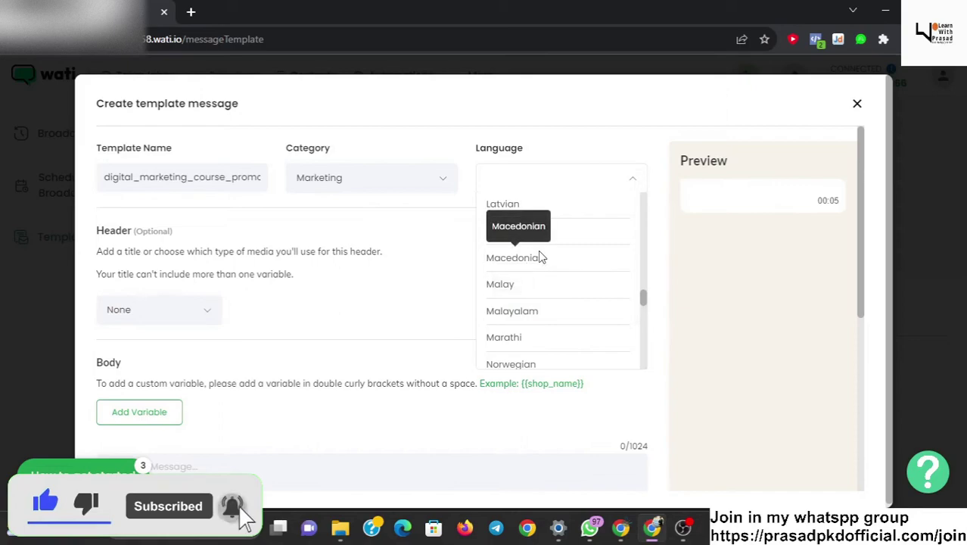
scroll(595, 254, "up", 12)
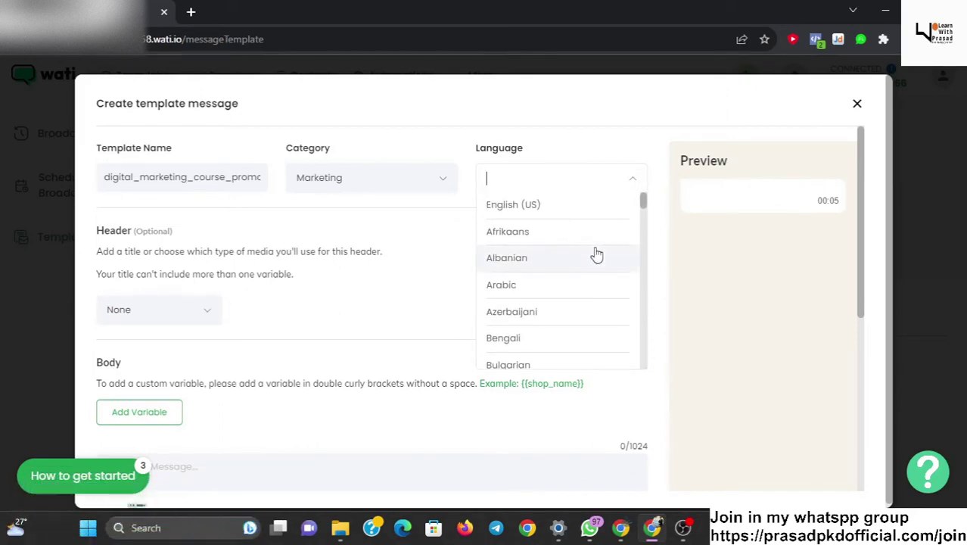
left_click(526, 210)
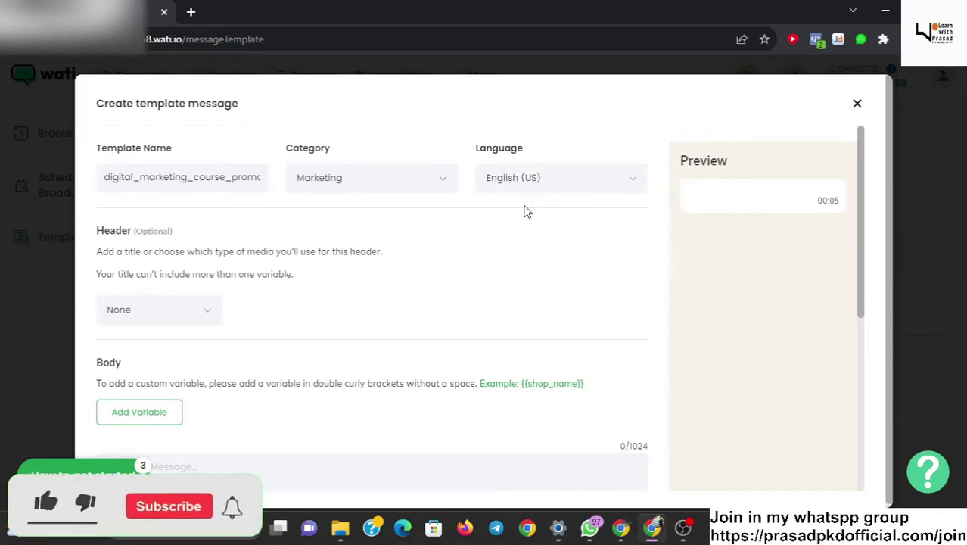
Step: Try the Text header and the Media header's Image, Video and Document types, then return the header to None
scroll(475, 268, "down", 3)
scroll(361, 217, "up", 2)
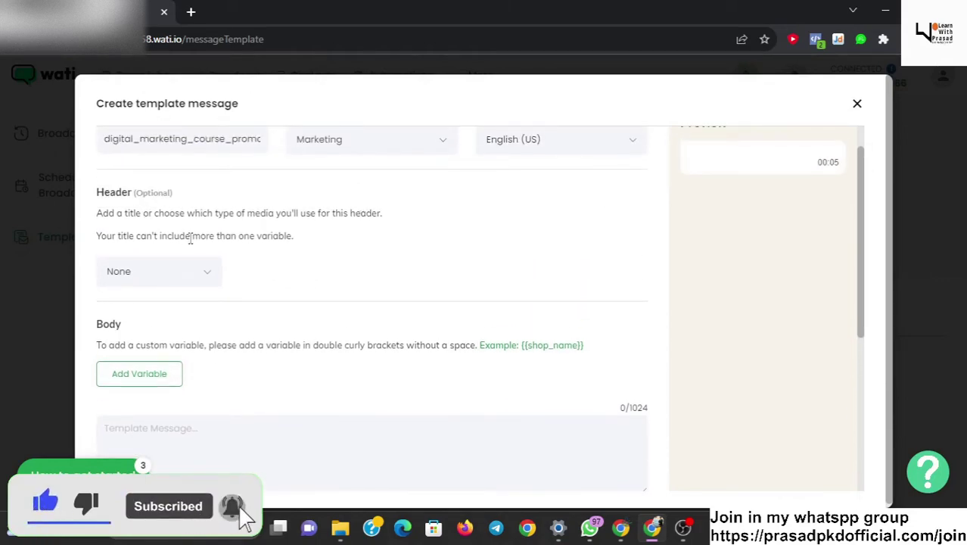
left_click_drag(189, 236, 132, 195)
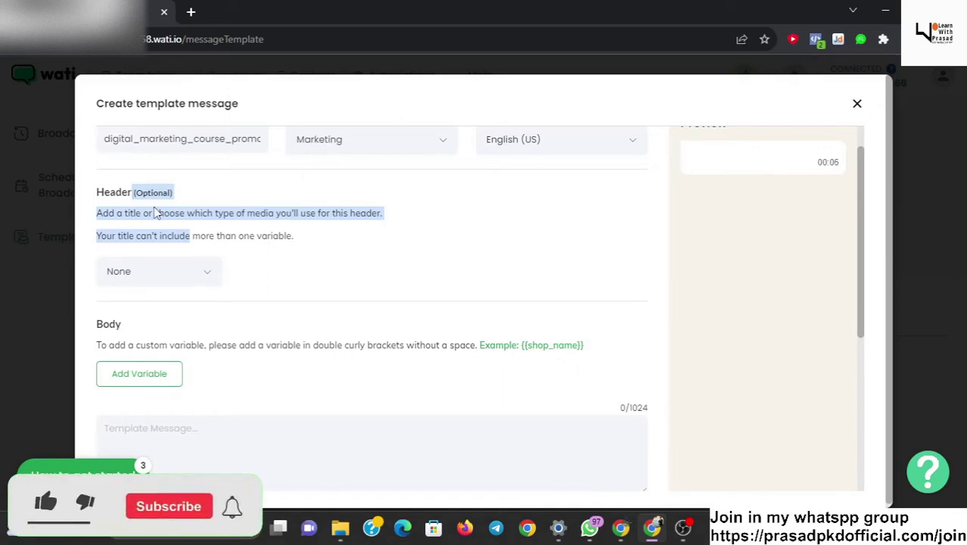
left_click(211, 286)
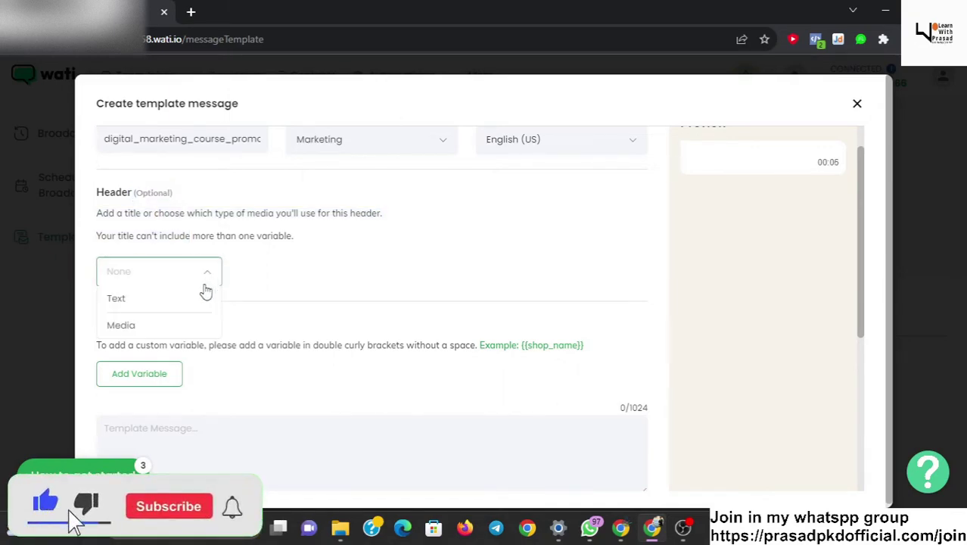
left_click(190, 299)
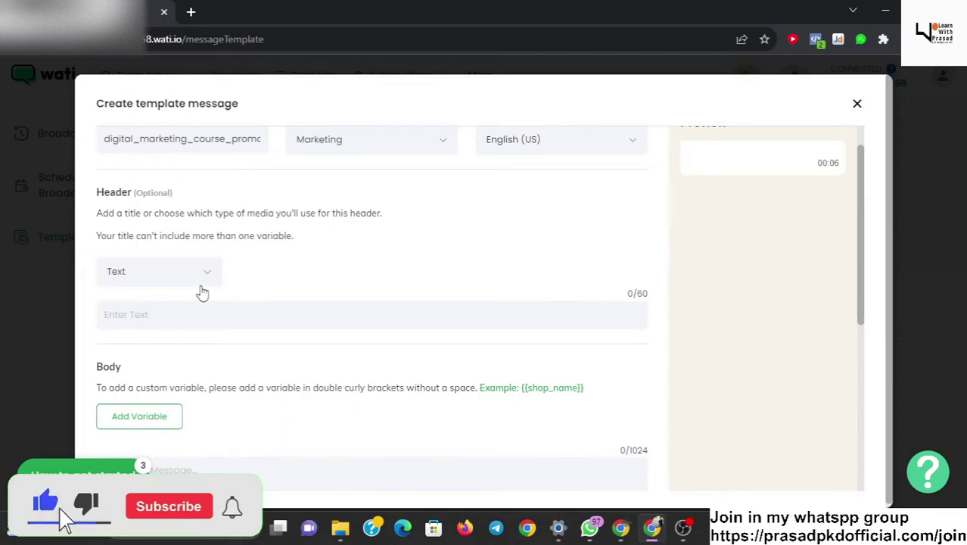
left_click(202, 285)
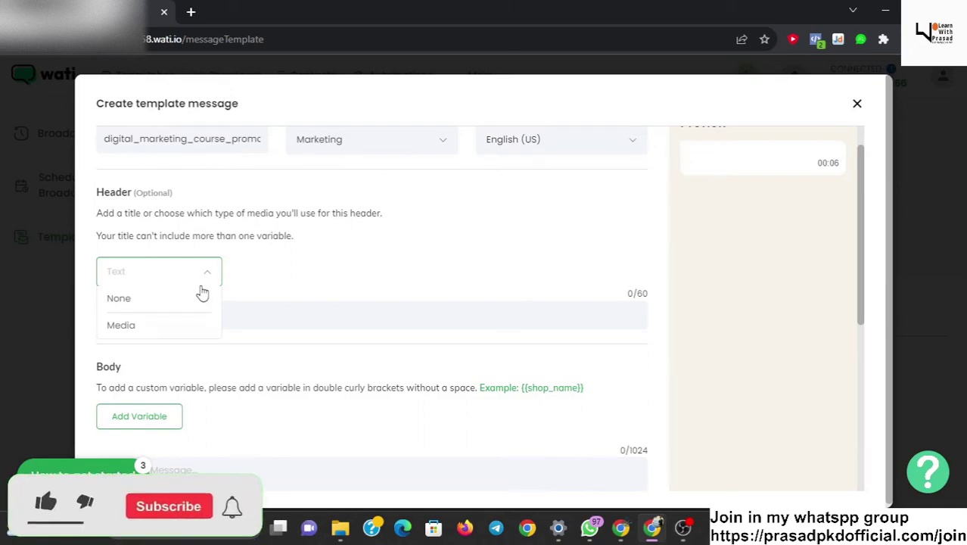
left_click(157, 333)
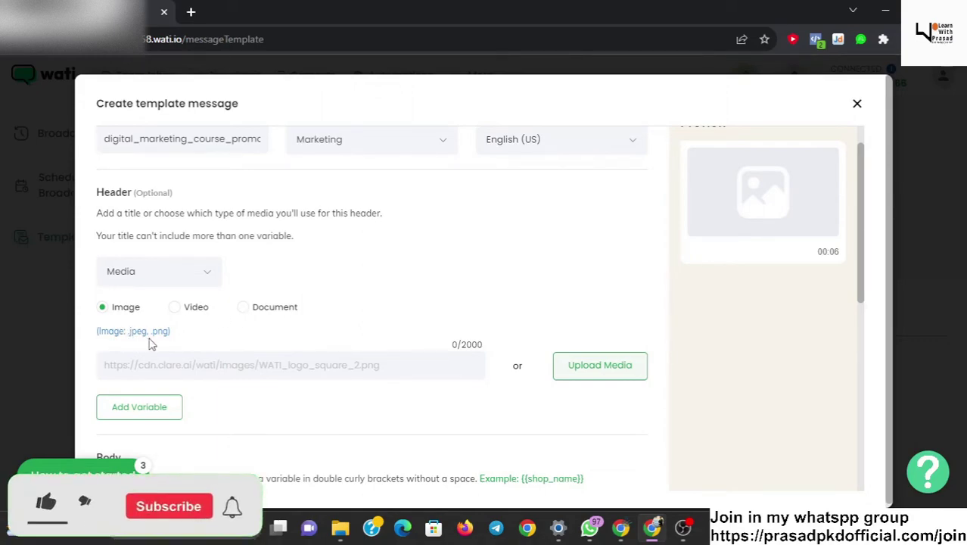
left_click(177, 307)
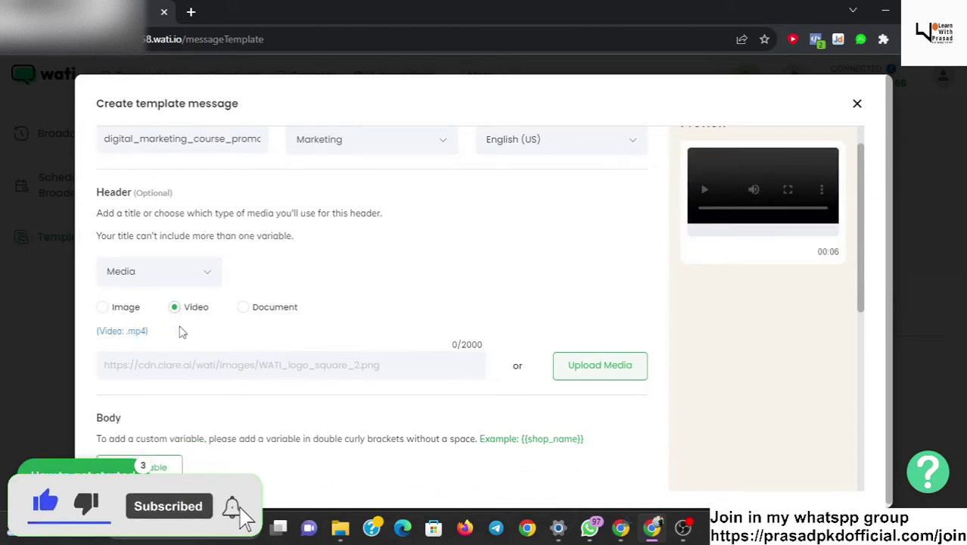
left_click(243, 309)
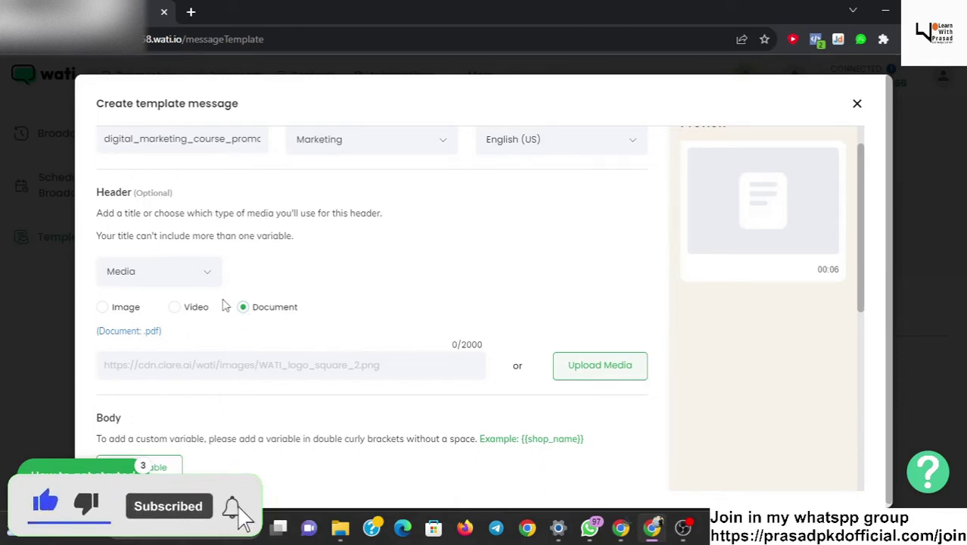
left_click(108, 315)
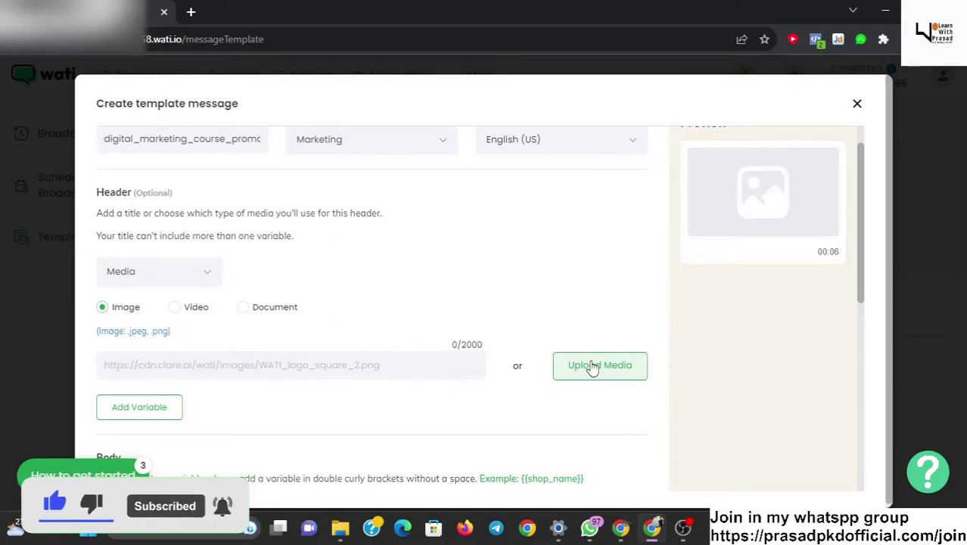
left_click(205, 274)
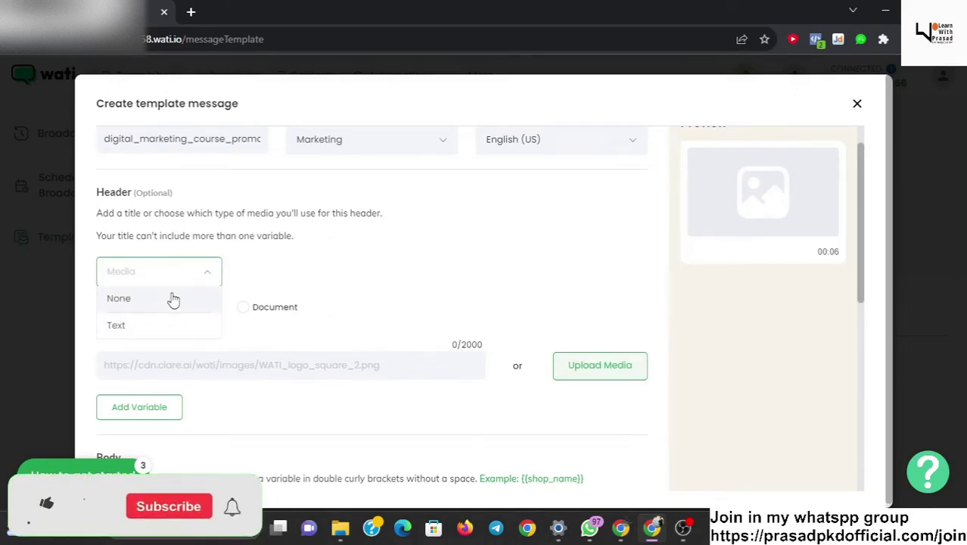
left_click(163, 306)
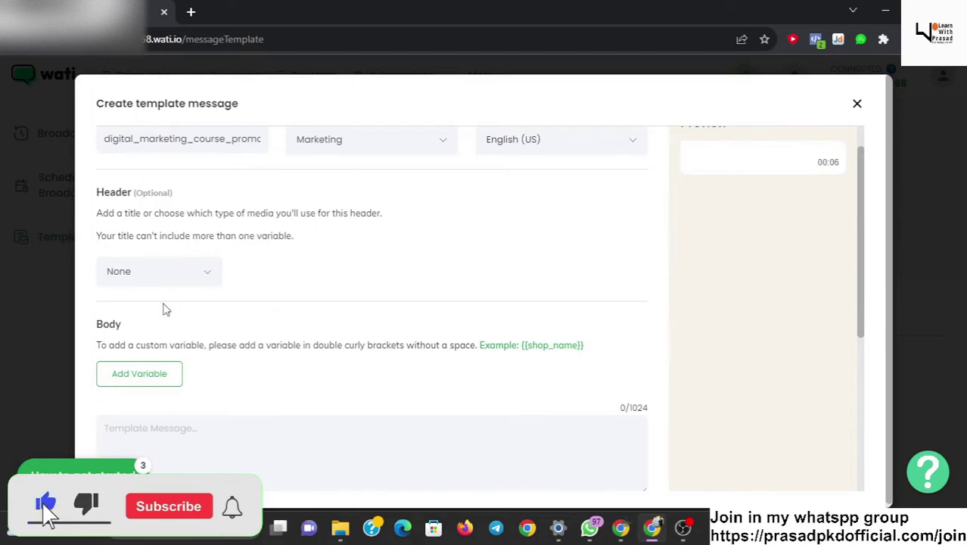
Step: Begin the template body with the greeting "Hi,{{name}}," using a custom name variable
scroll(205, 363, "down", 2)
left_click(191, 311)
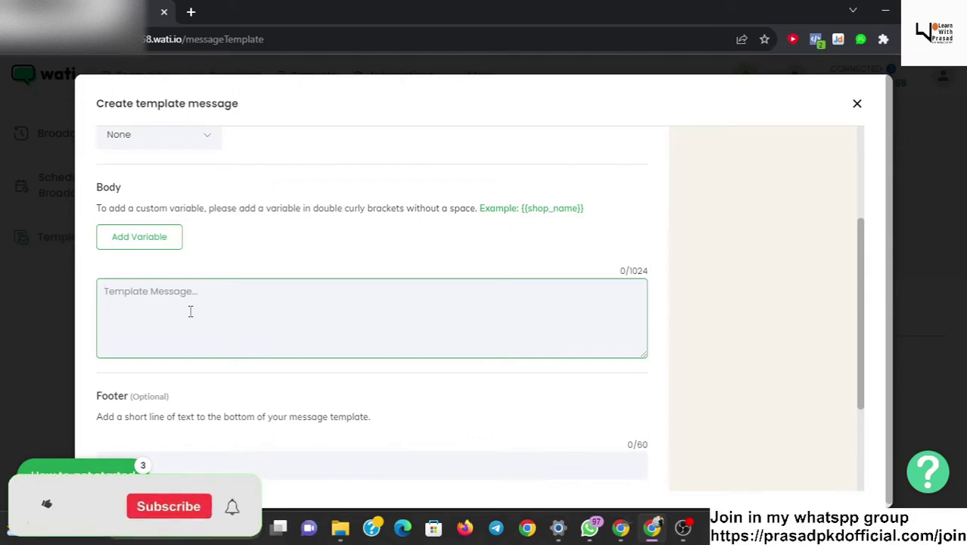
type("H")
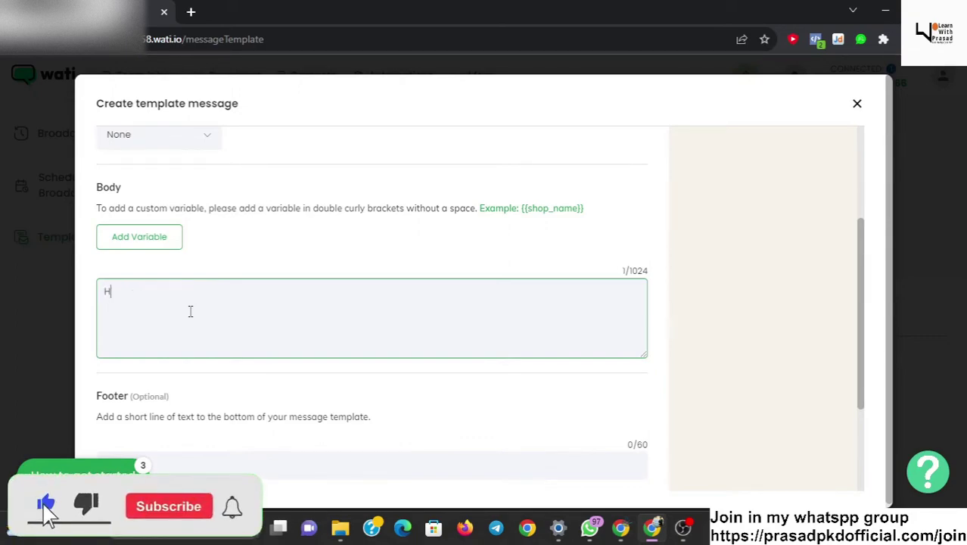
type("i")
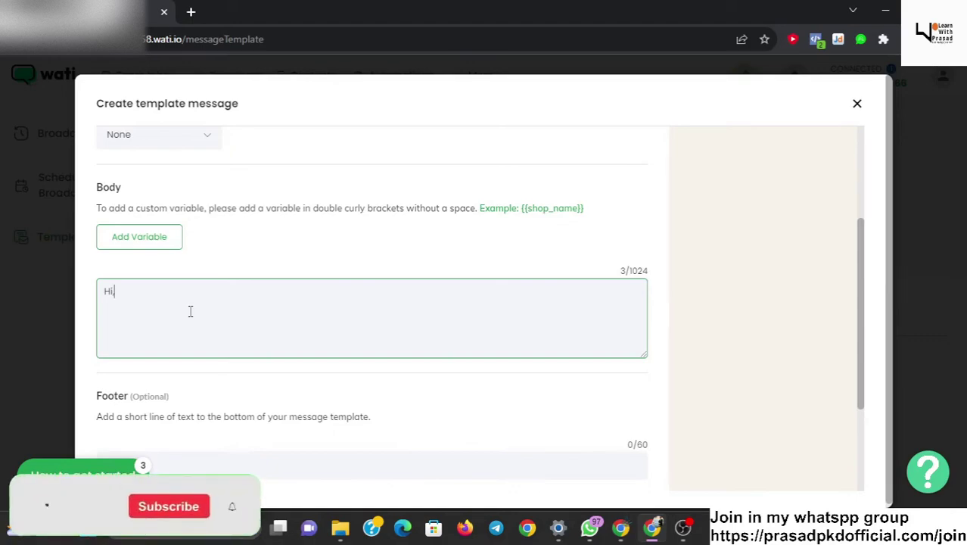
type("{{")
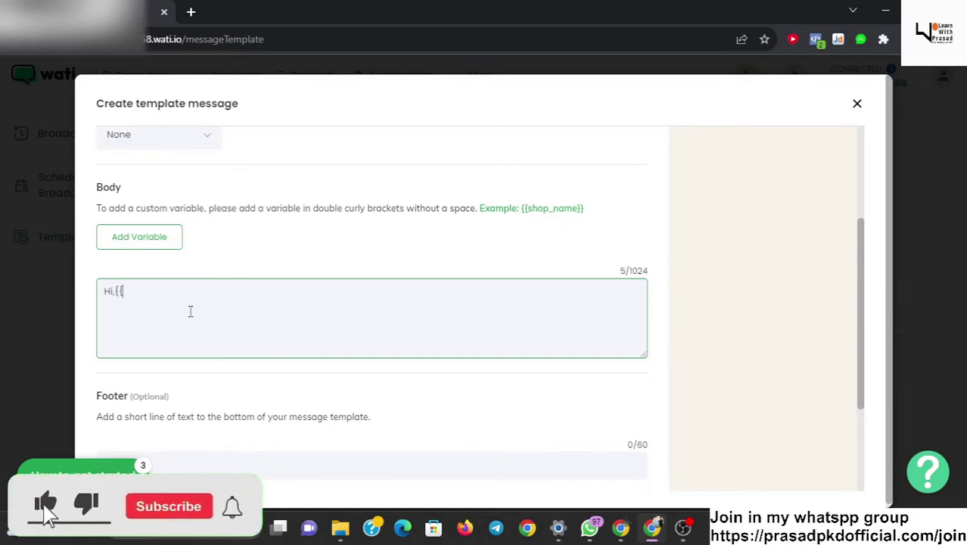
type("na")
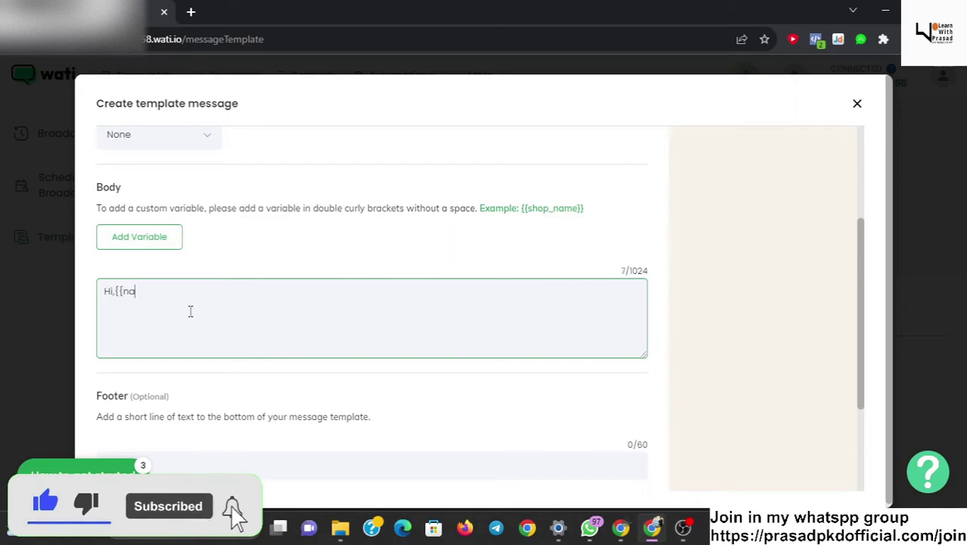
type("me}},")
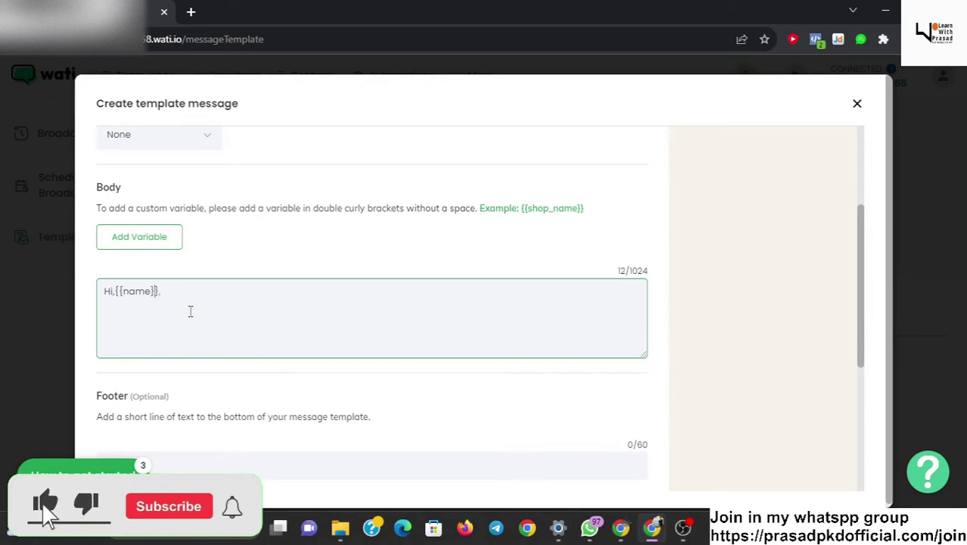
Step: Replace the comma after "Hi" with a space so the body greeting reads "Hi {{name}},"
key("Left")
key("Left")
key("Left")
key("Left")
key("BackSpace")
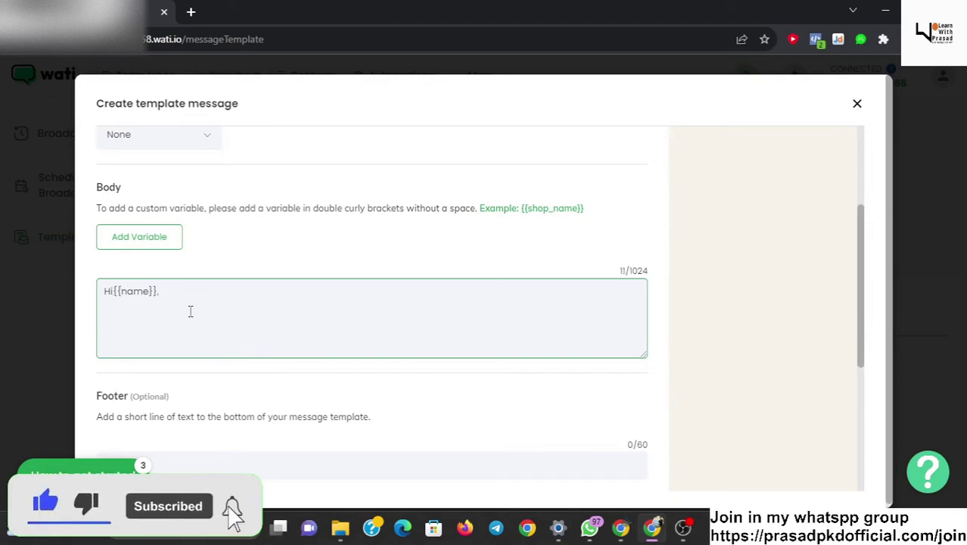
left_click(180, 293)
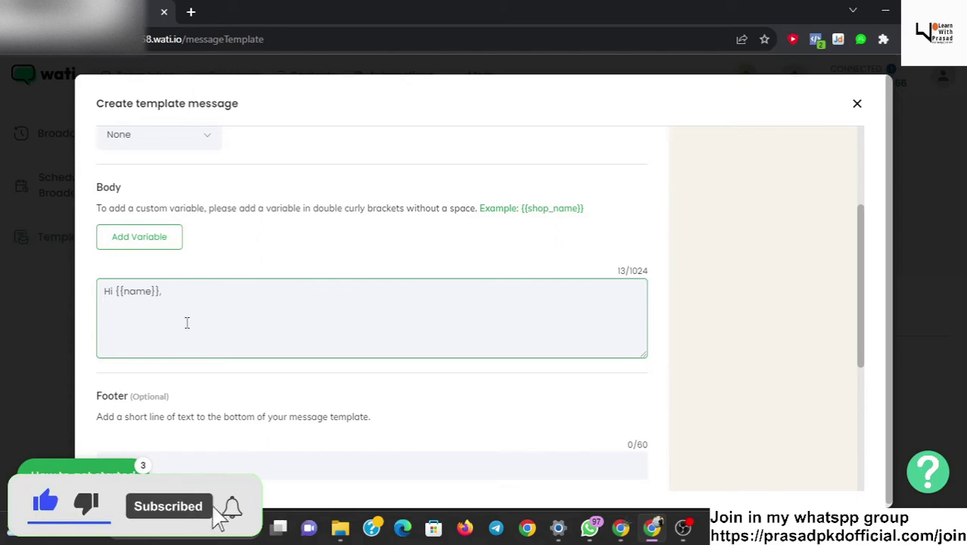
Step: Add the line "Please join in my webinar for digital marketing" below the greeting in the template body
scroll(231, 448, "down", 1)
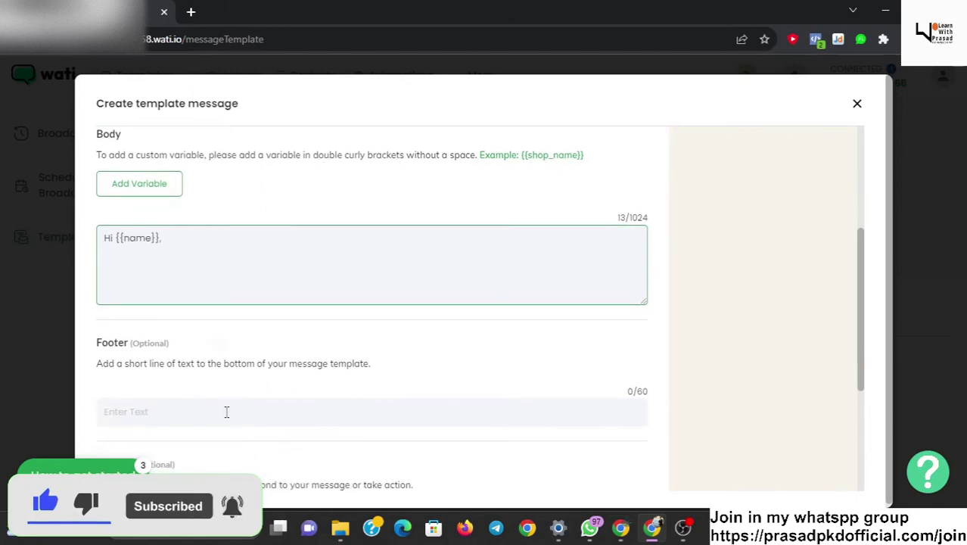
left_click(226, 411)
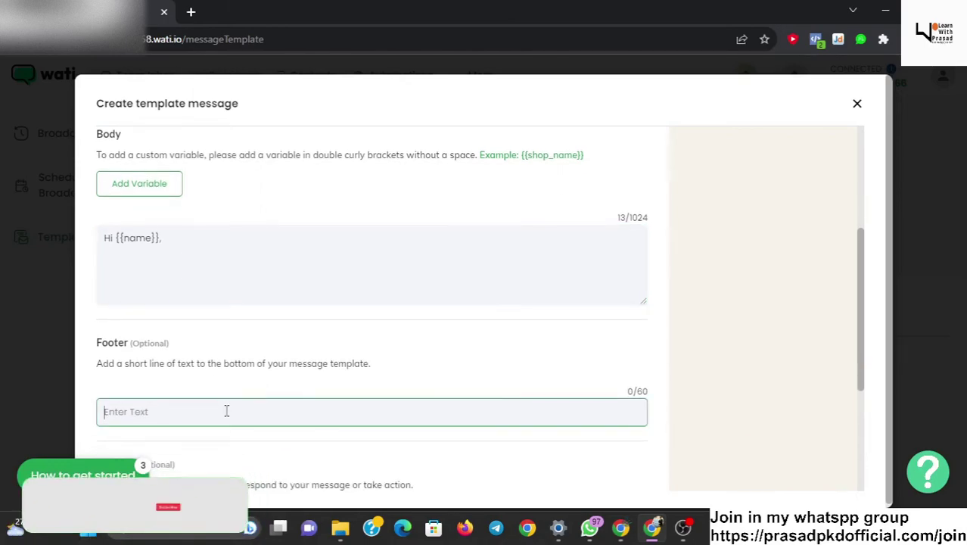
left_click(225, 288)
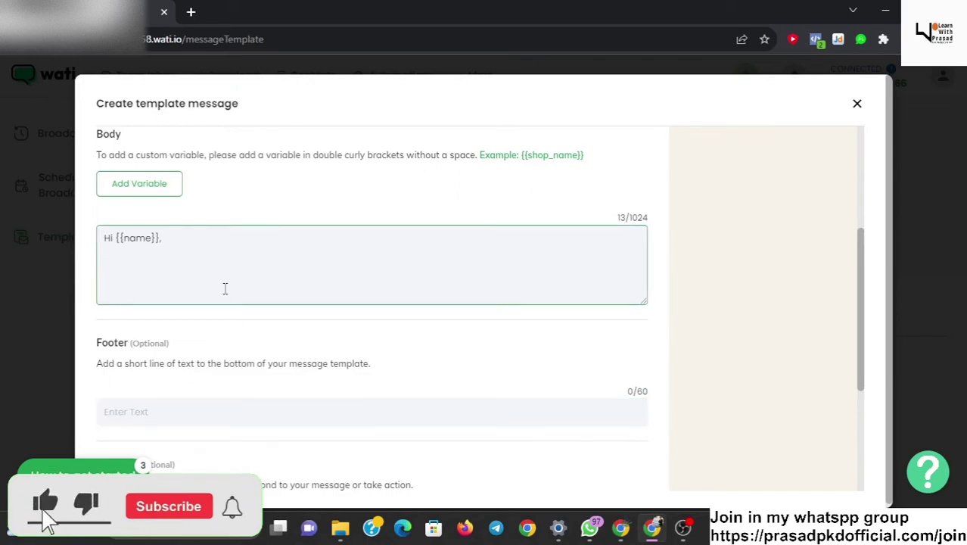
key("Return")
type("P")
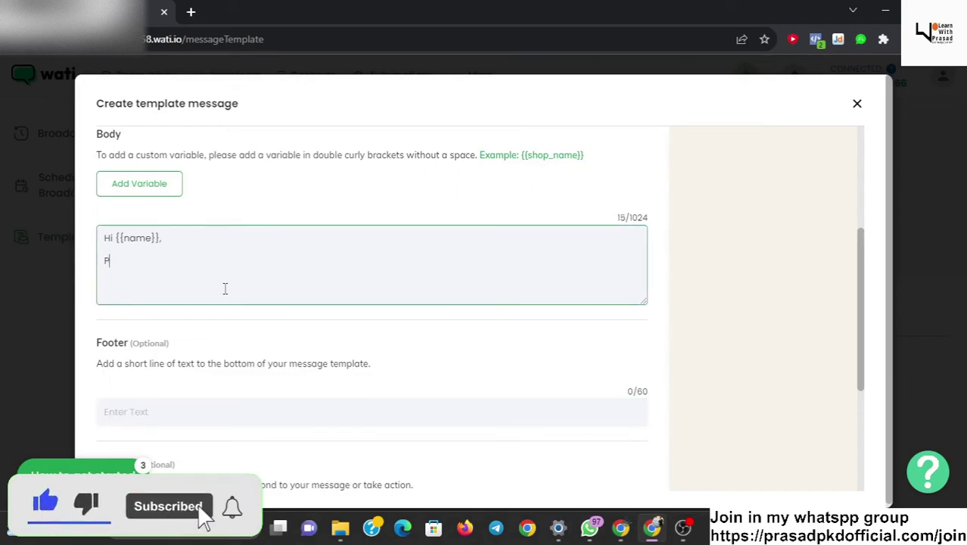
type("lease")
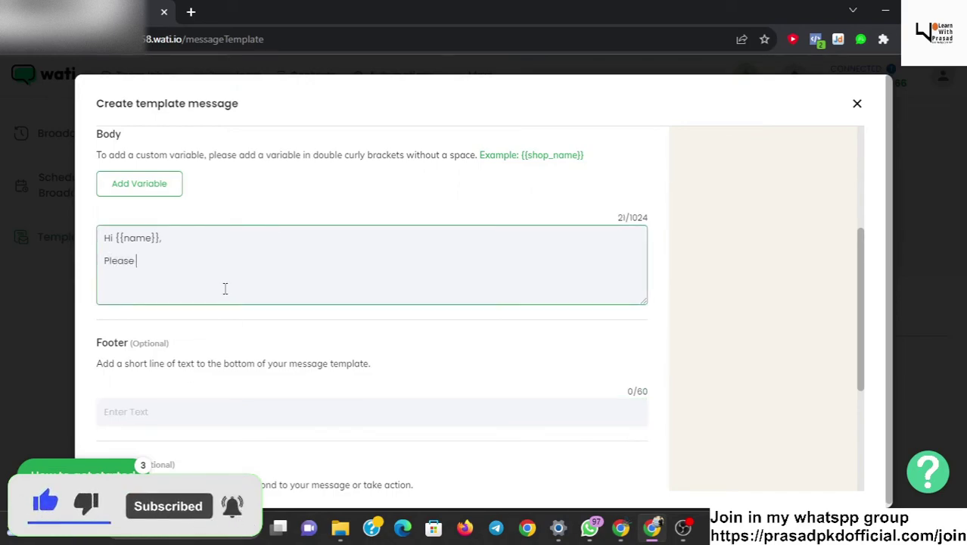
type(" join in")
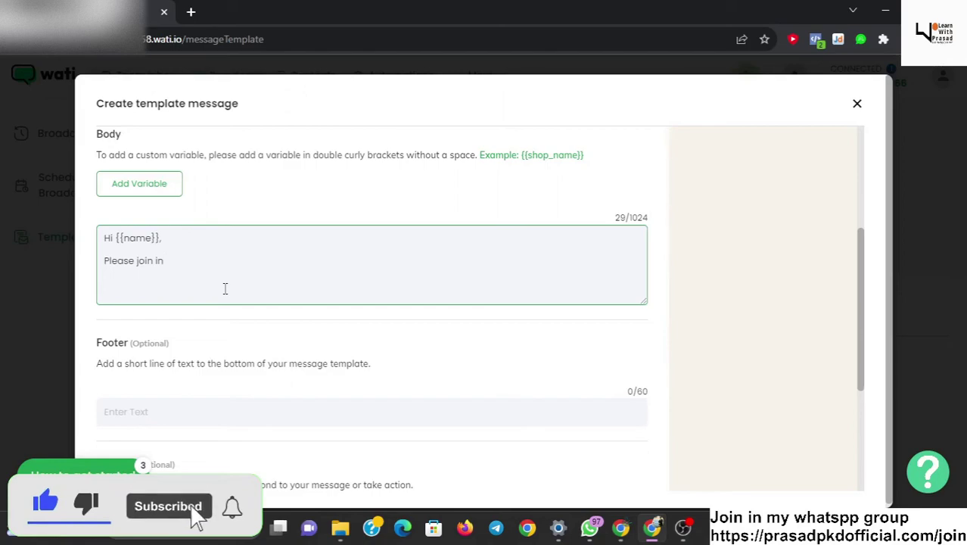
type(" my ")
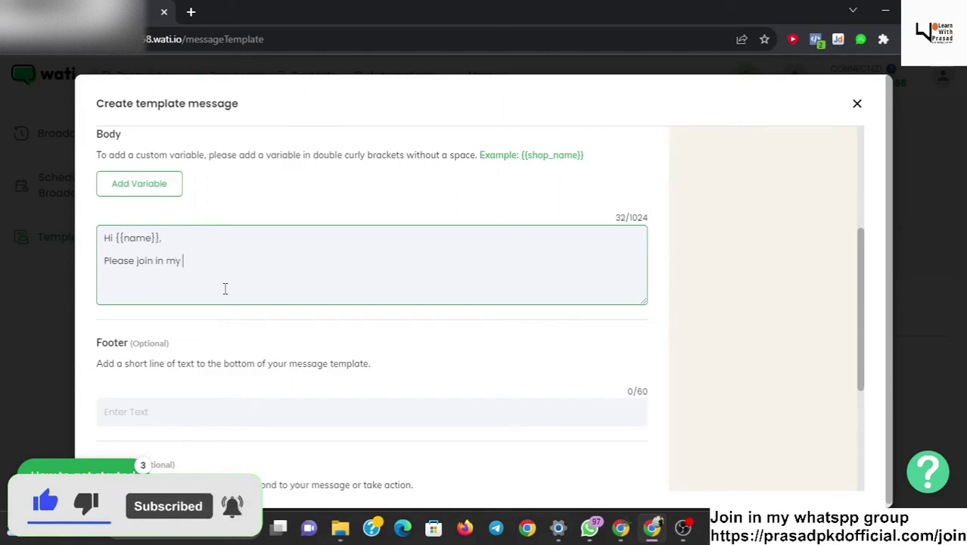
type("webina")
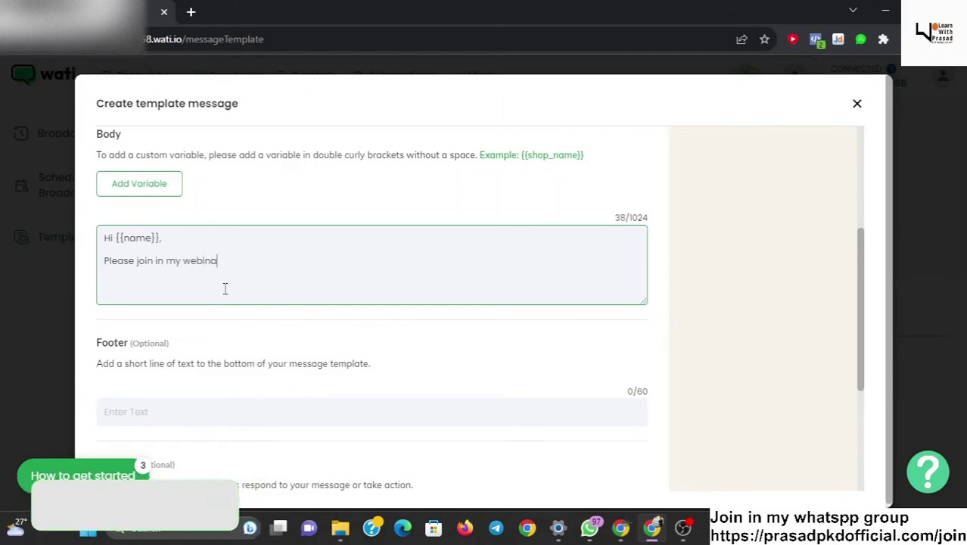
type("r for ")
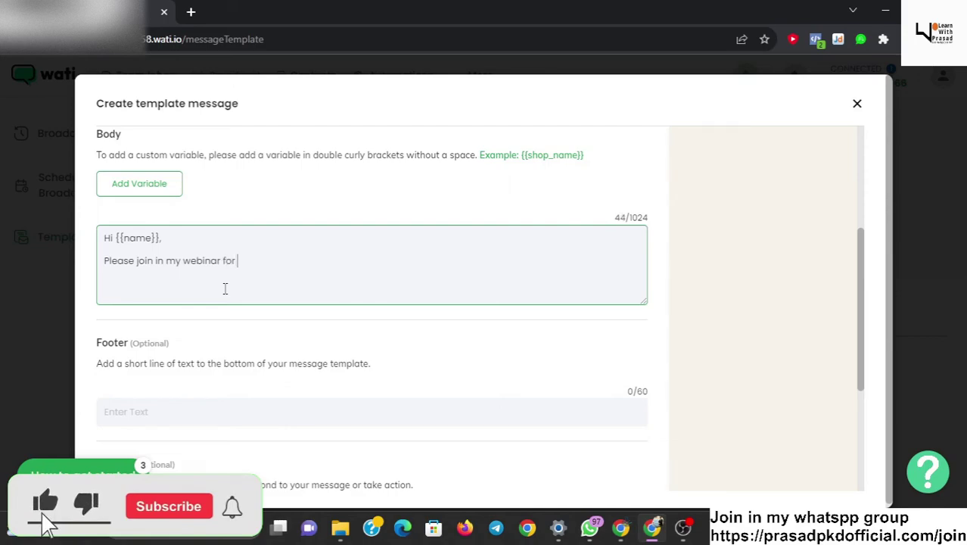
type("digi")
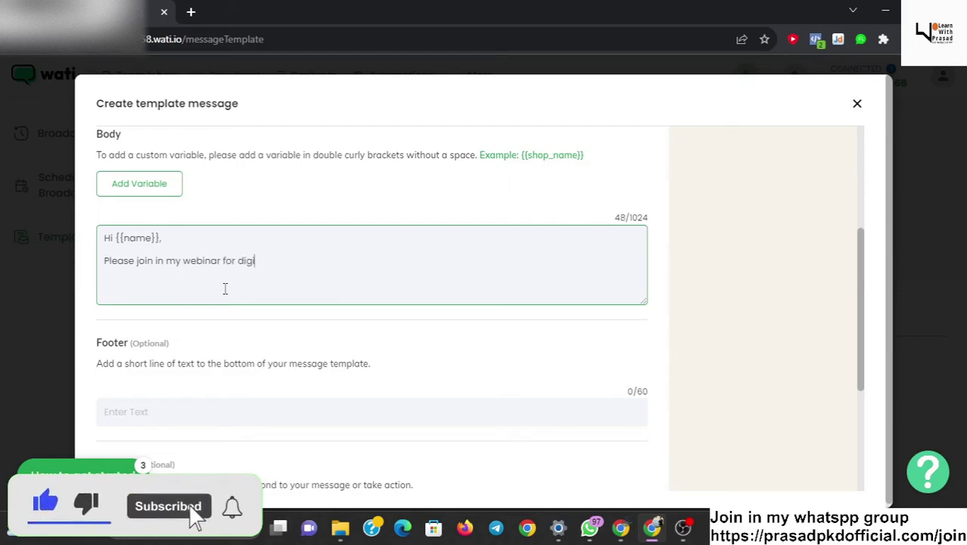
type("tal ma")
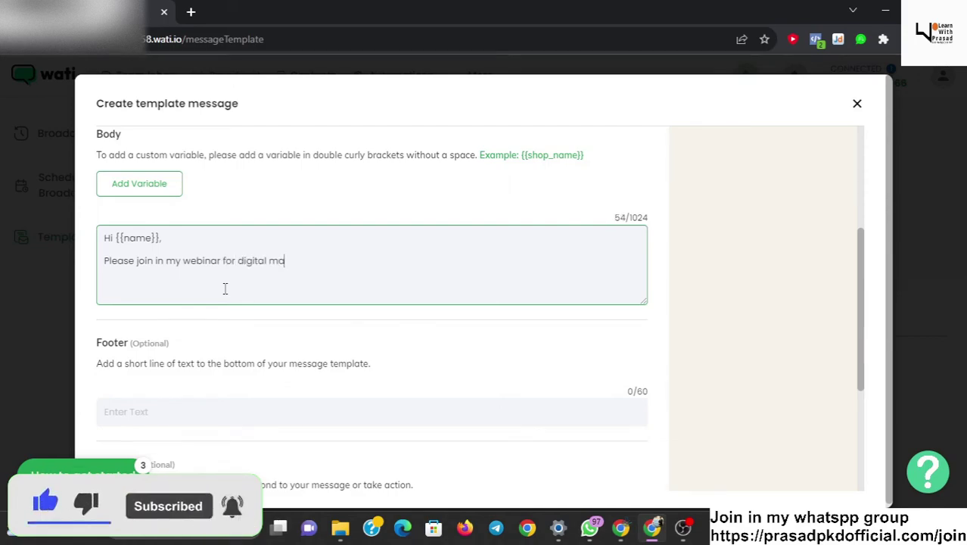
type("rketin")
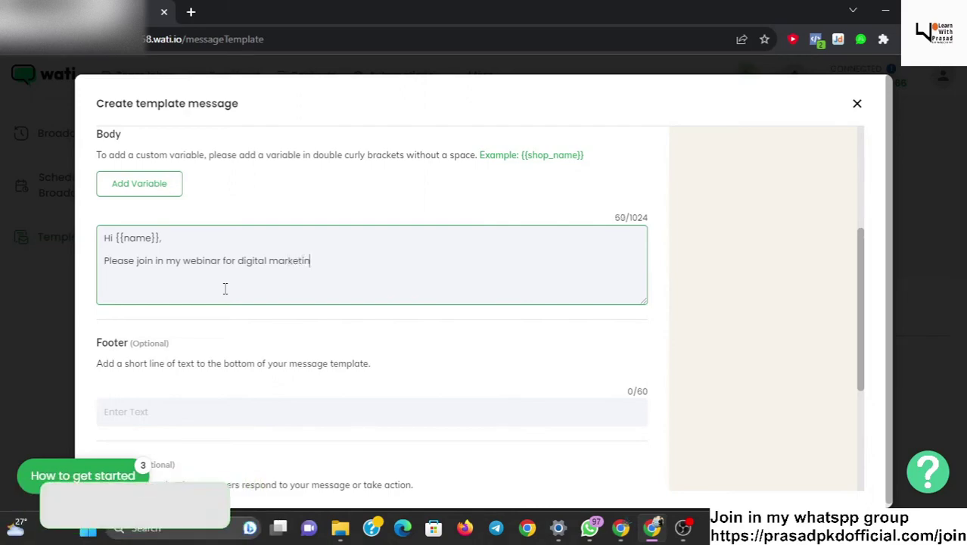
type("g")
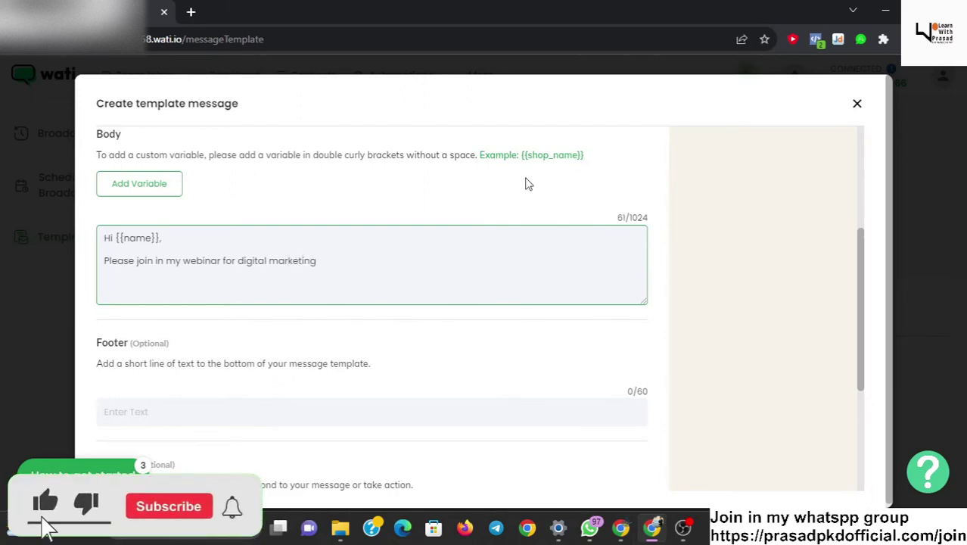
scroll(609, 230, "up", 5)
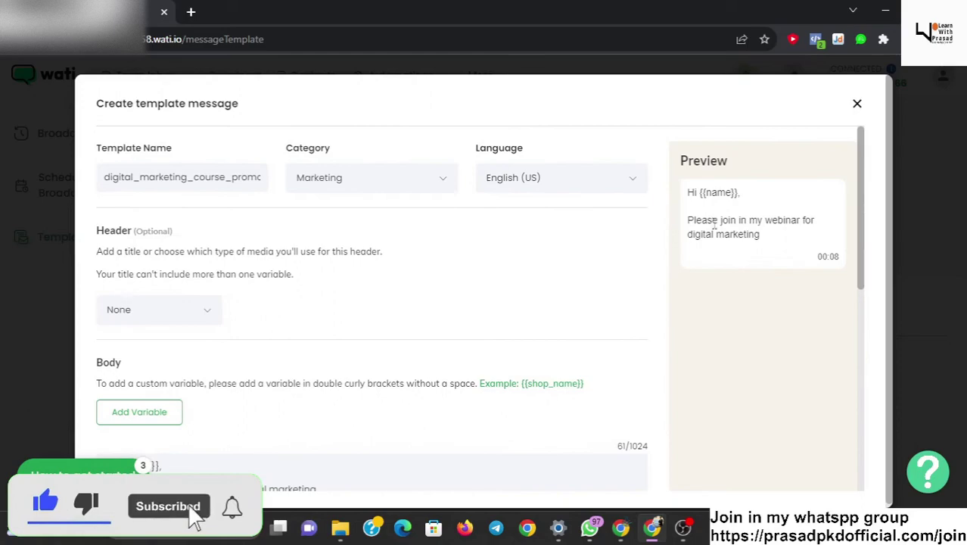
Step: Enter "Are you intrested?" as the template's footer text and check the spelling suggestions for "intrested"
scroll(769, 240, "down", 8)
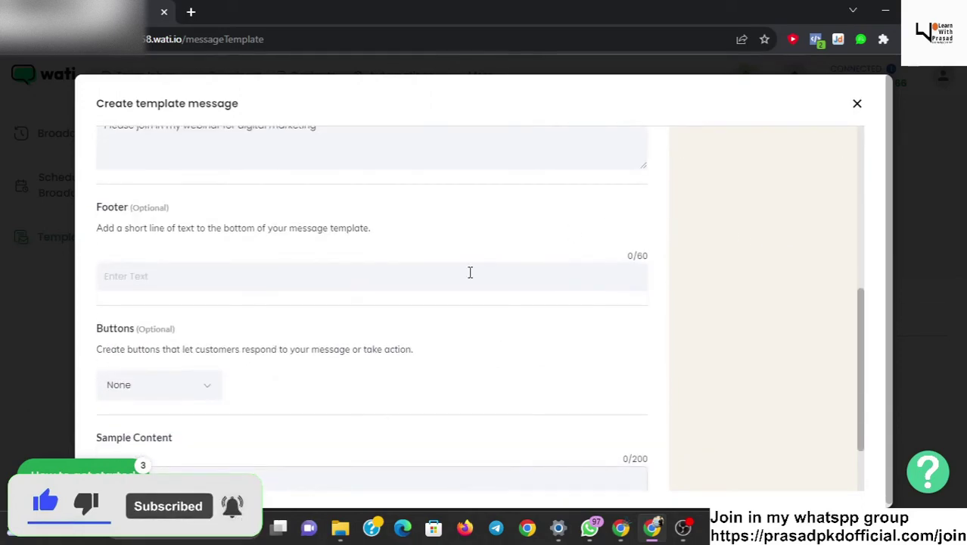
left_click(469, 272)
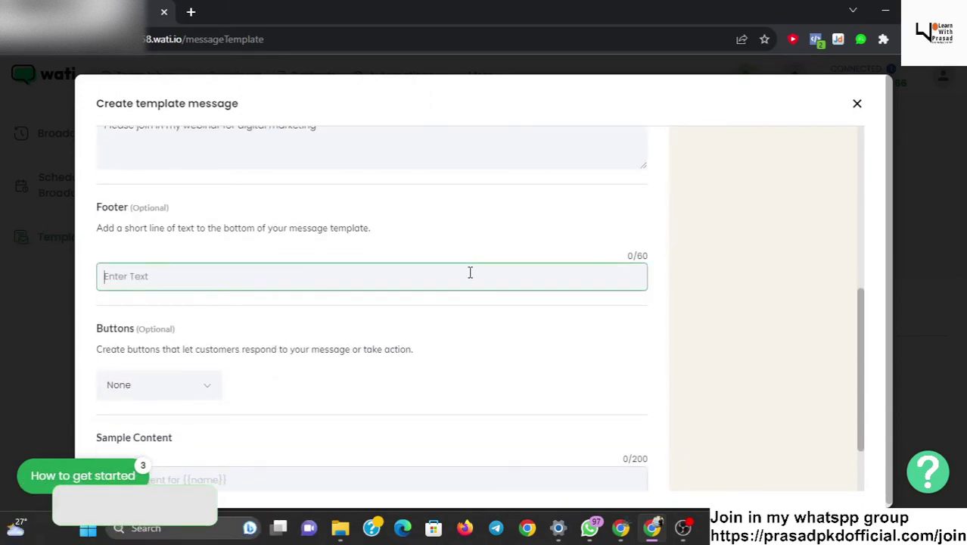
type("Are yo")
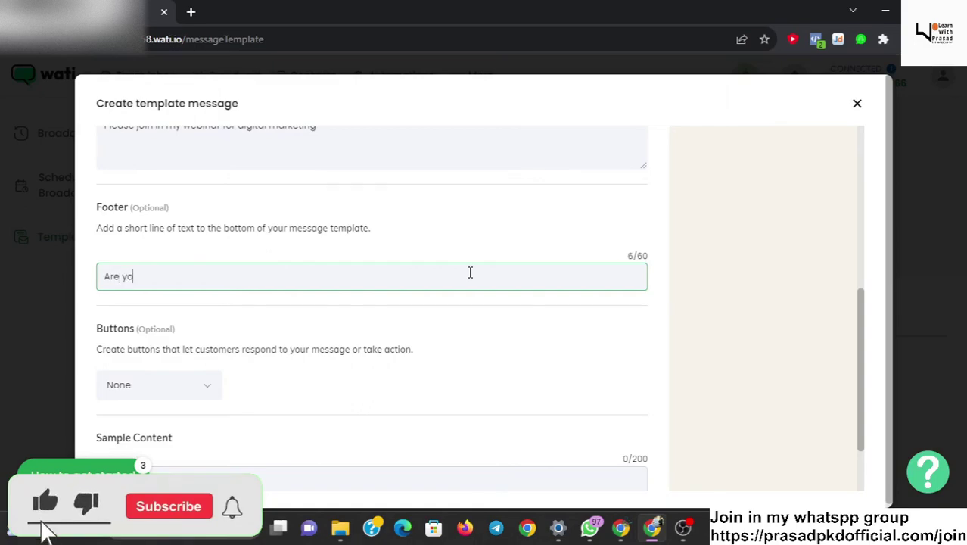
type("u intres")
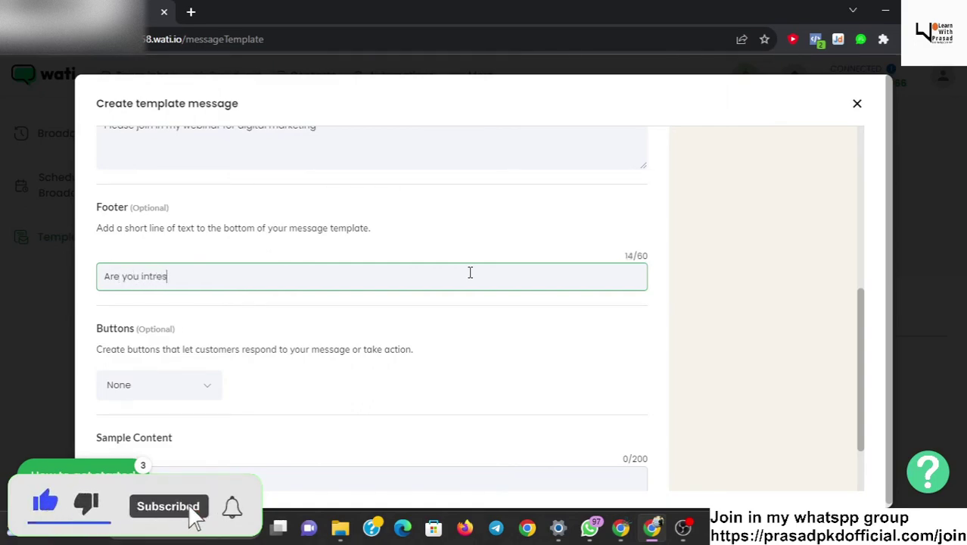
type("ted")
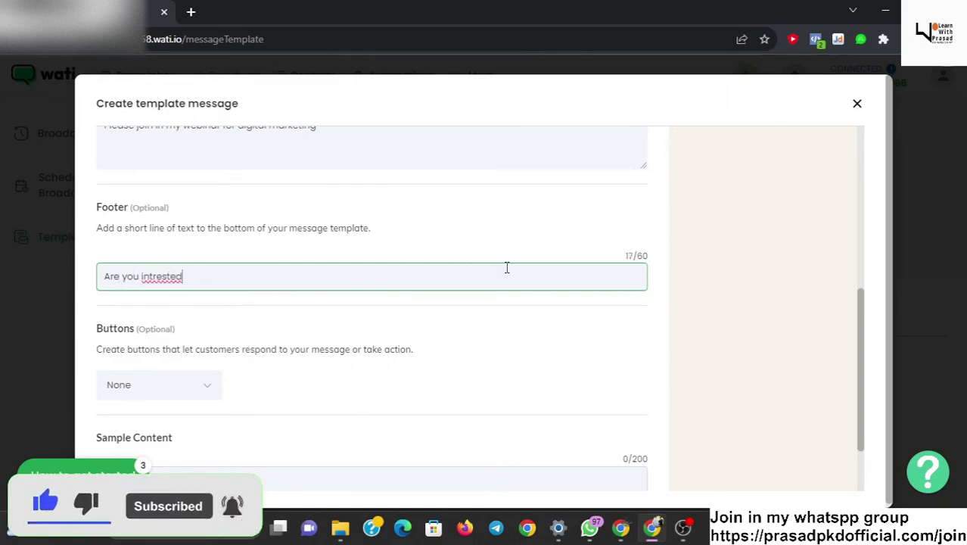
type("?")
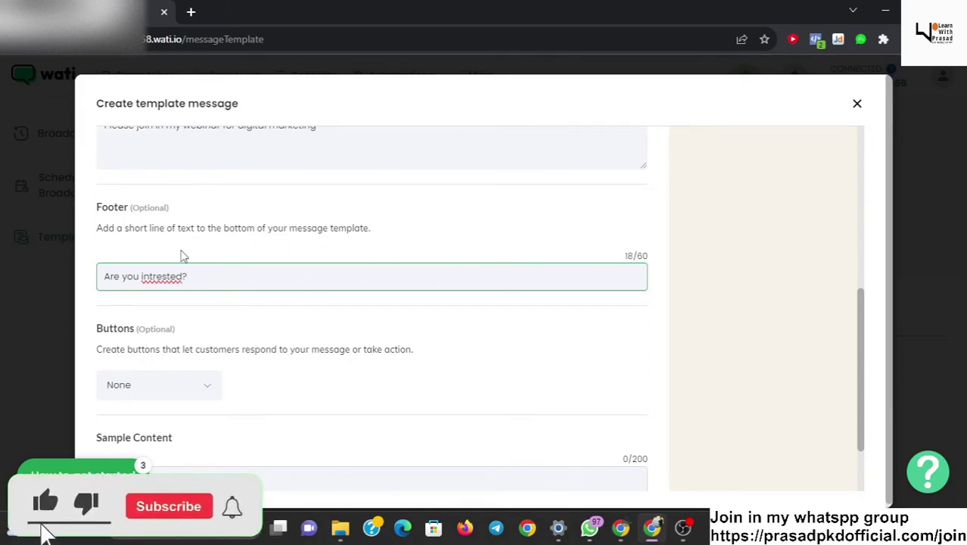
right_click(164, 278)
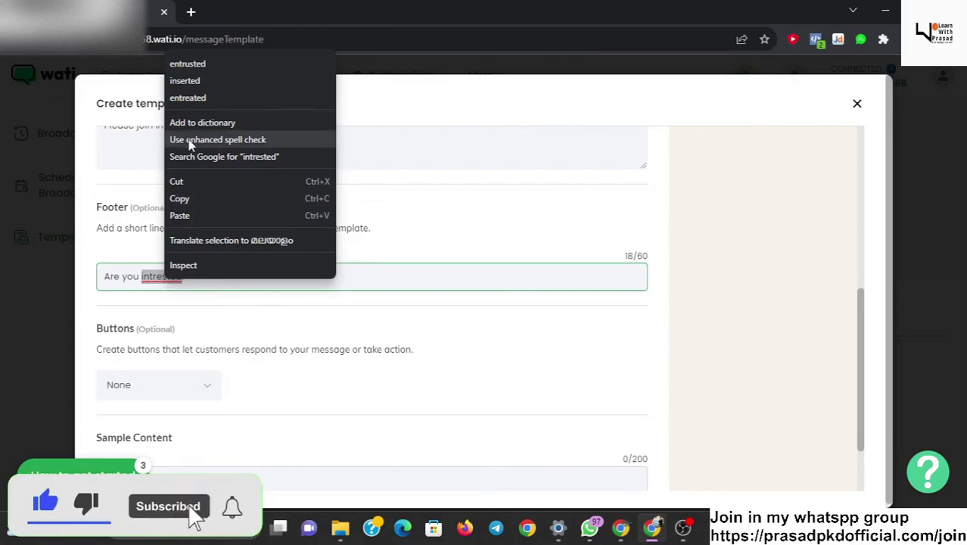
left_click(412, 187)
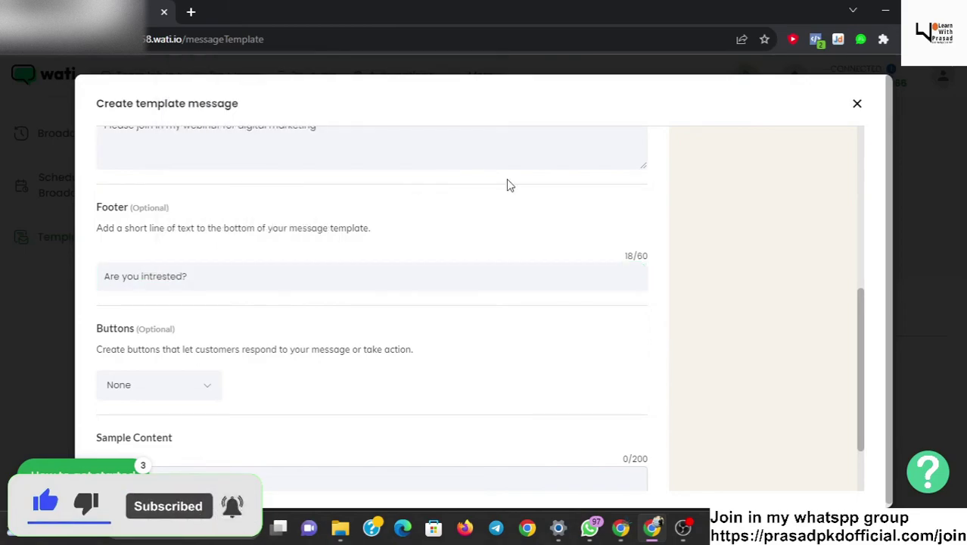
Step: Review the body and footer text in the message preview
scroll(779, 219, "up", 5)
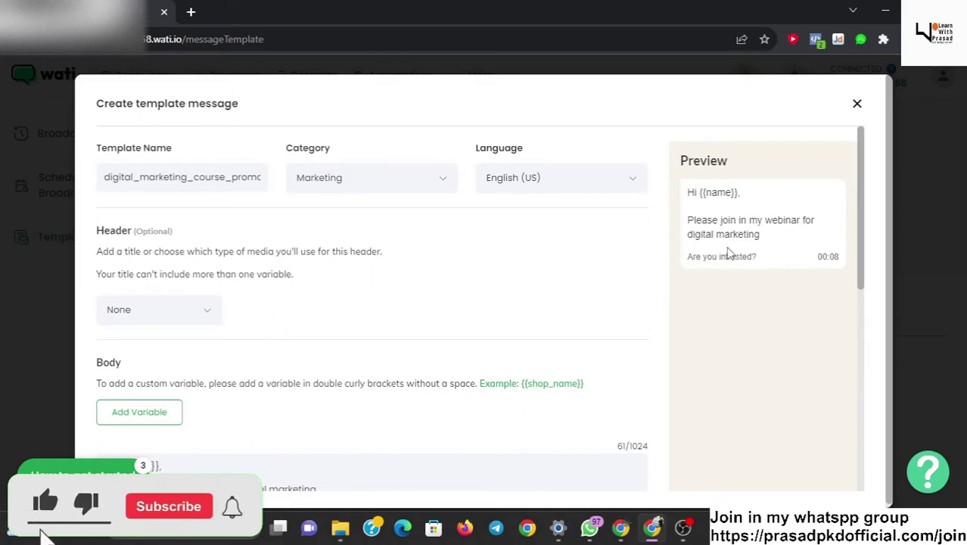
left_click_drag(772, 233, 712, 219)
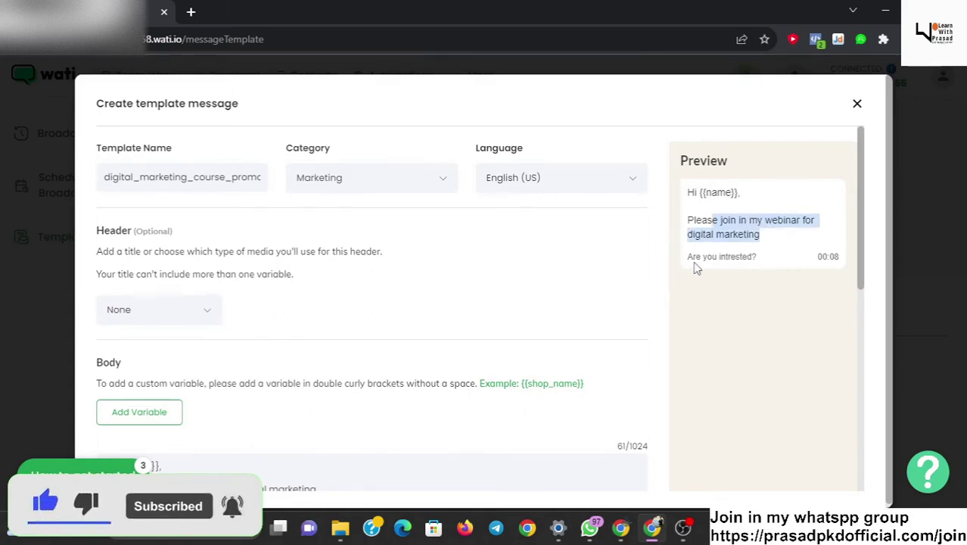
left_click_drag(758, 259, 703, 275)
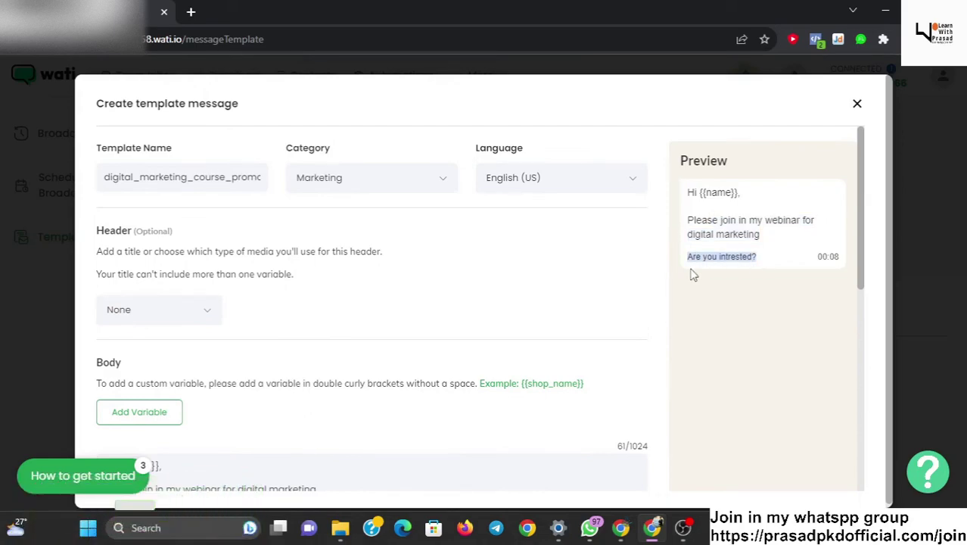
Step: Set the template's buttons type to Call to action
scroll(448, 378, "down", 8)
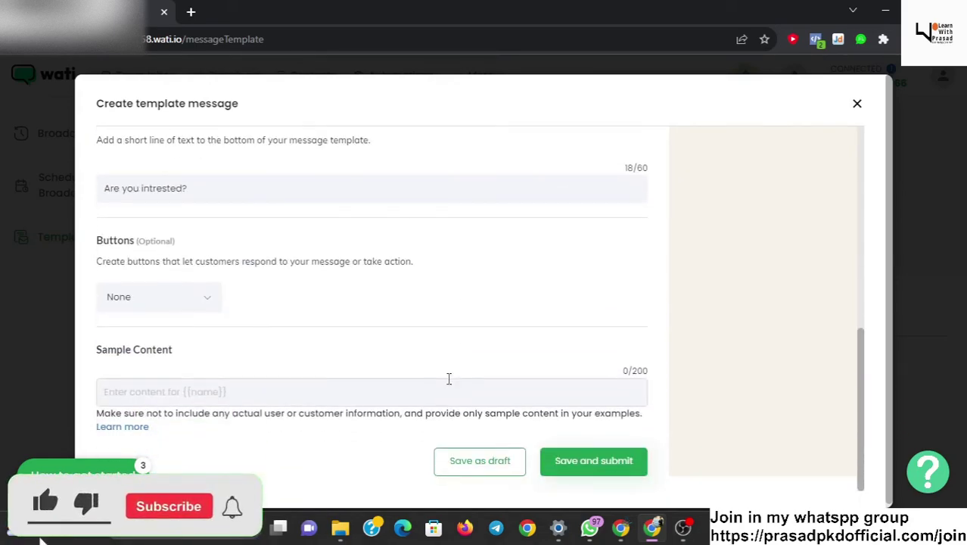
left_click(211, 302)
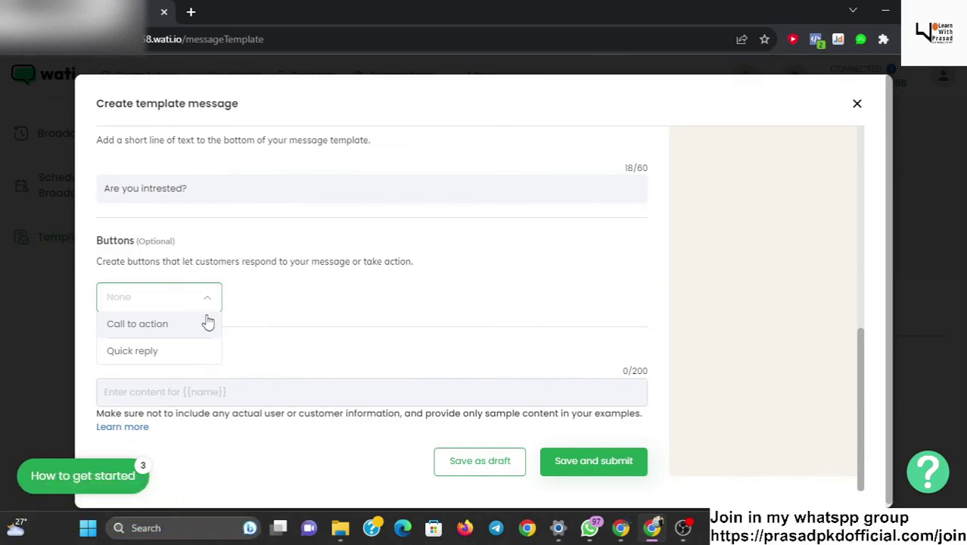
left_click(181, 331)
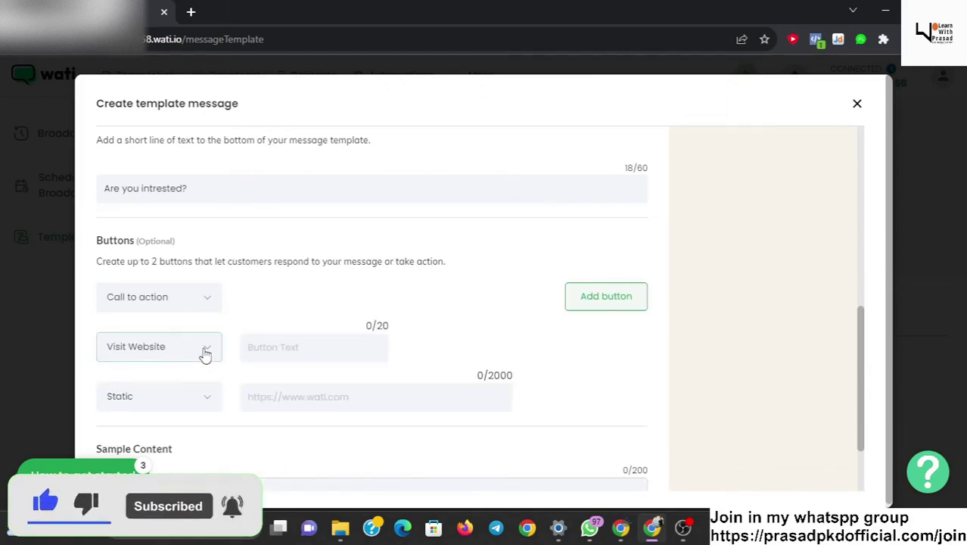
Step: Make the action button a Call Phone button with the text "call" and check it in the message preview
left_click(206, 353)
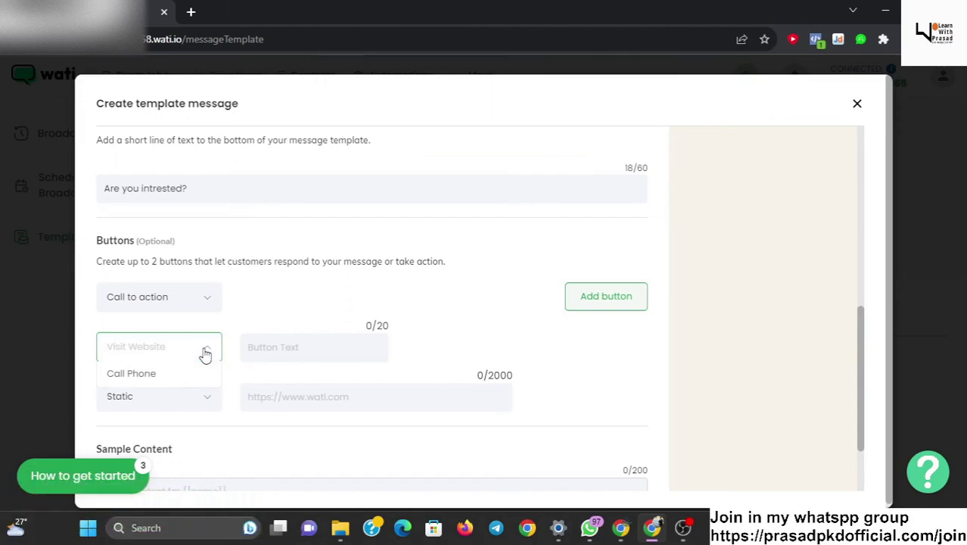
left_click(197, 372)
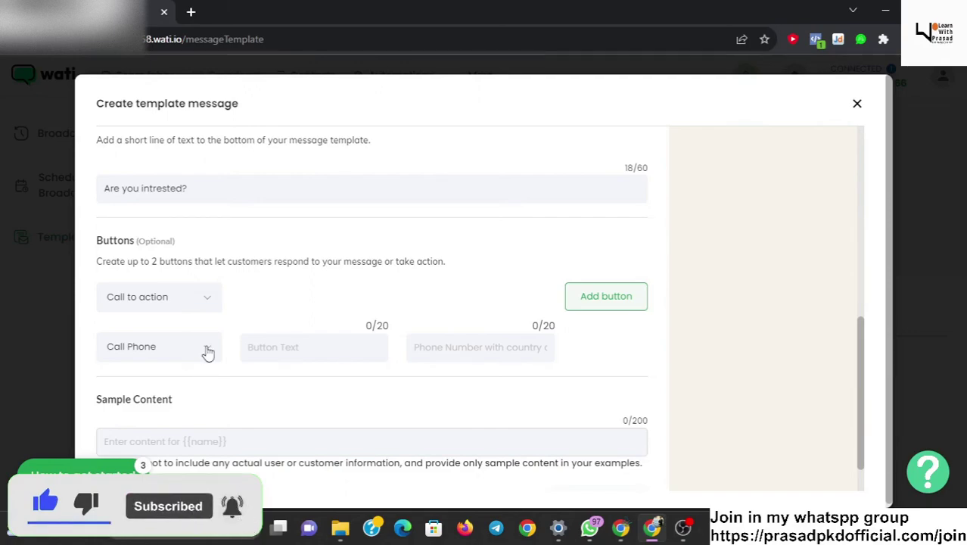
left_click(261, 348)
type("c")
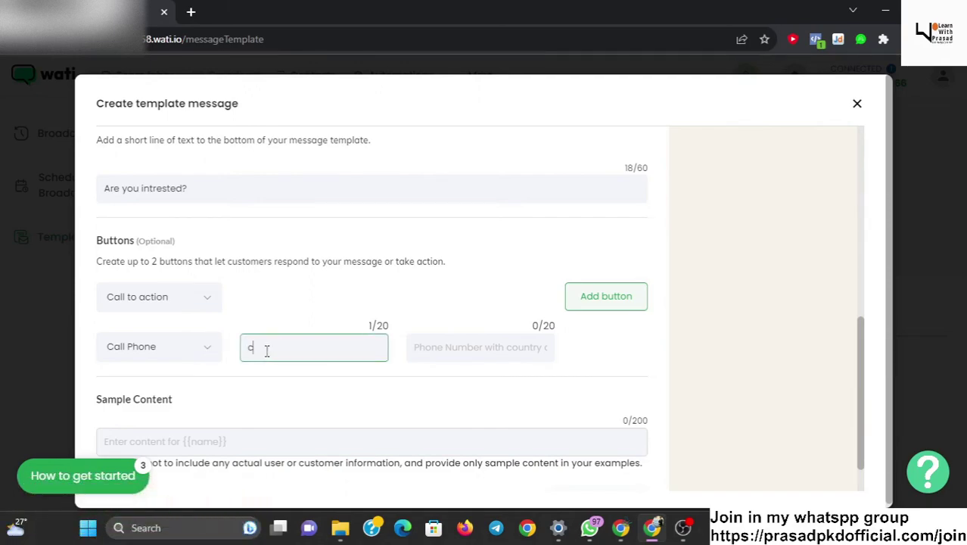
type("all")
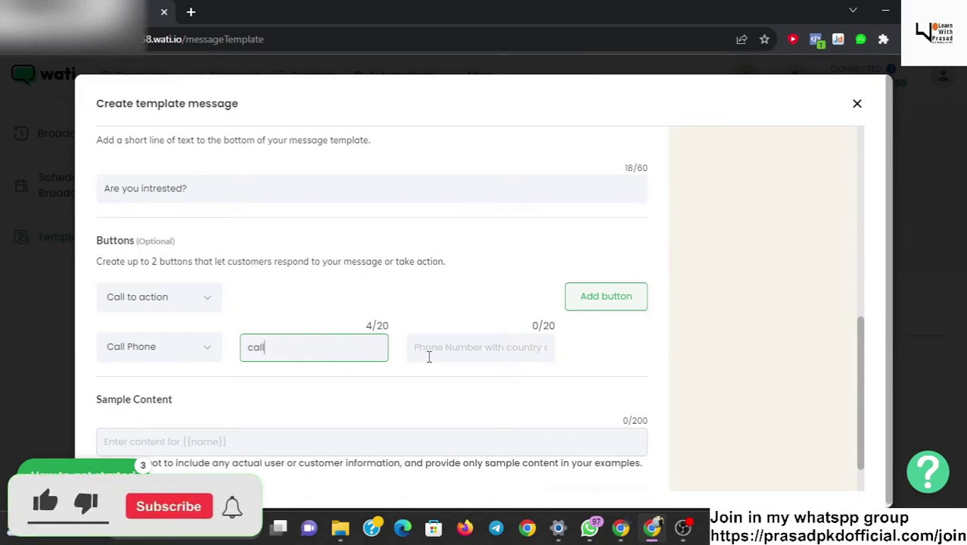
left_click(429, 356)
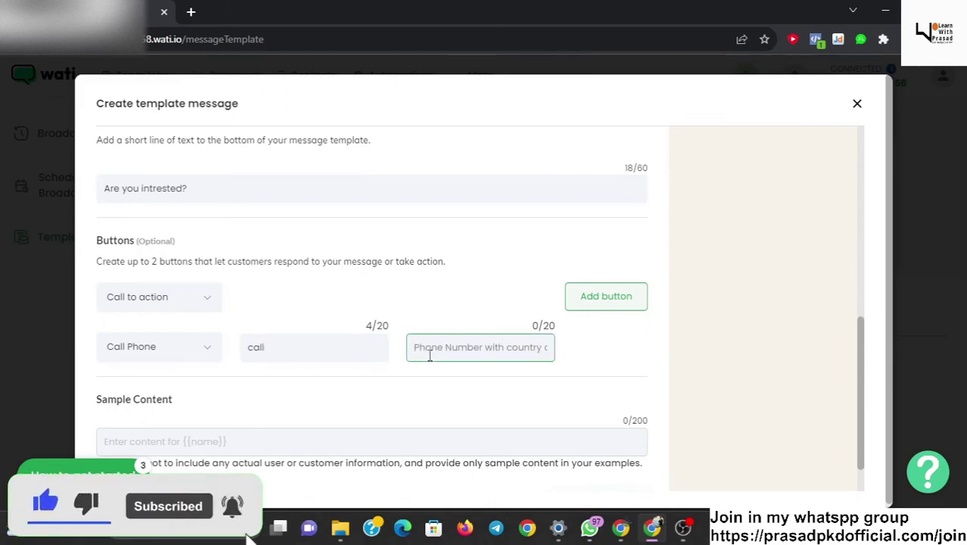
scroll(432, 356, "up", 10)
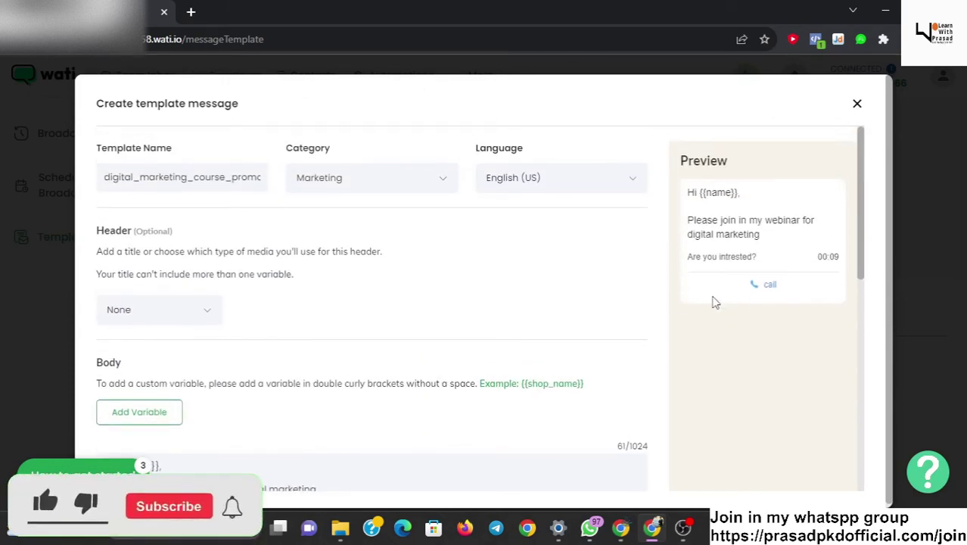
scroll(715, 301, "down", 10)
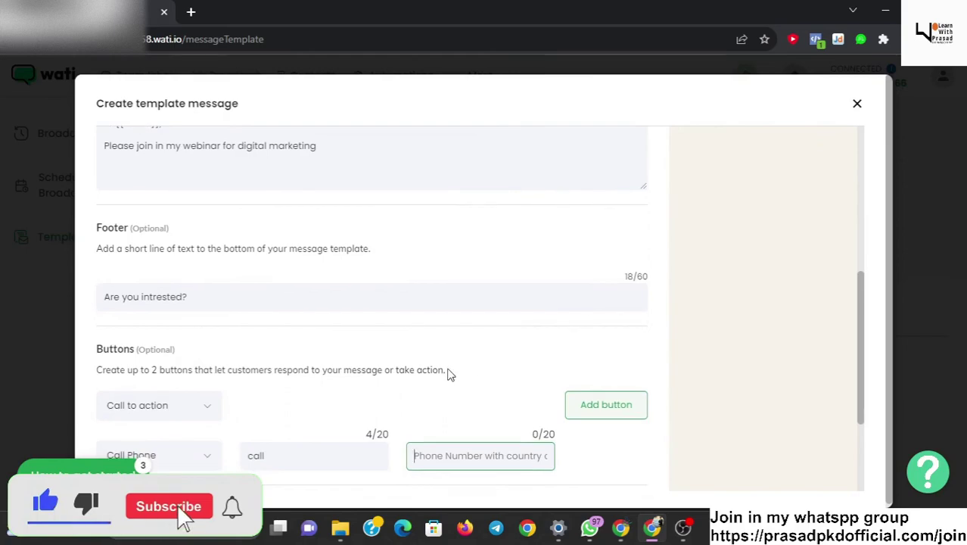
Step: Switch the action button to Visit Website, replace its text with "visit website" and check it in the message preview
scroll(371, 385, "down", 1)
left_click(198, 335)
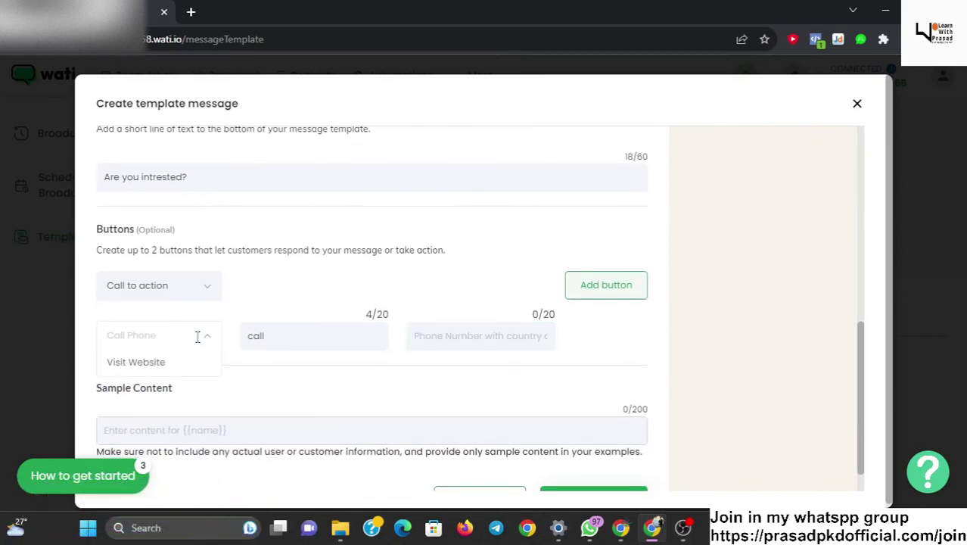
left_click(184, 363)
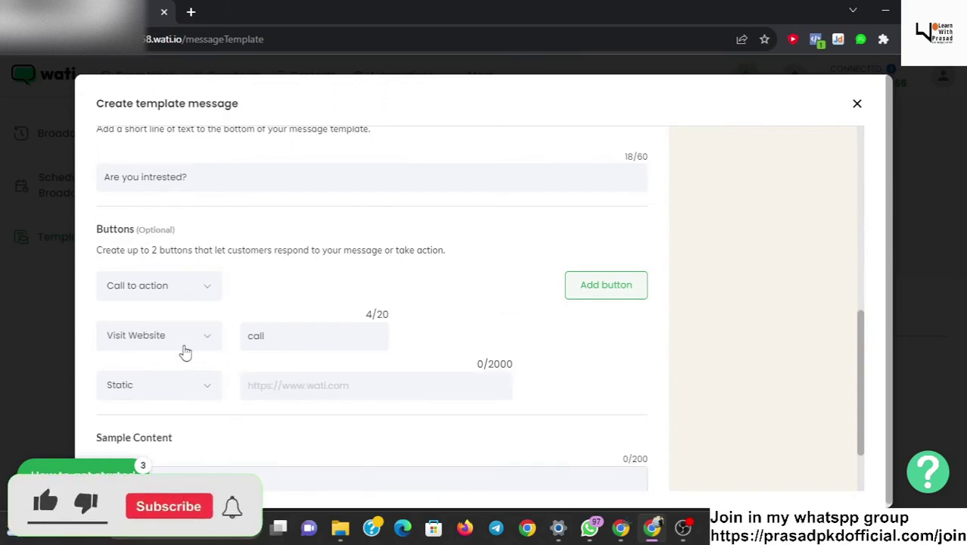
left_click_drag(291, 339, 179, 360)
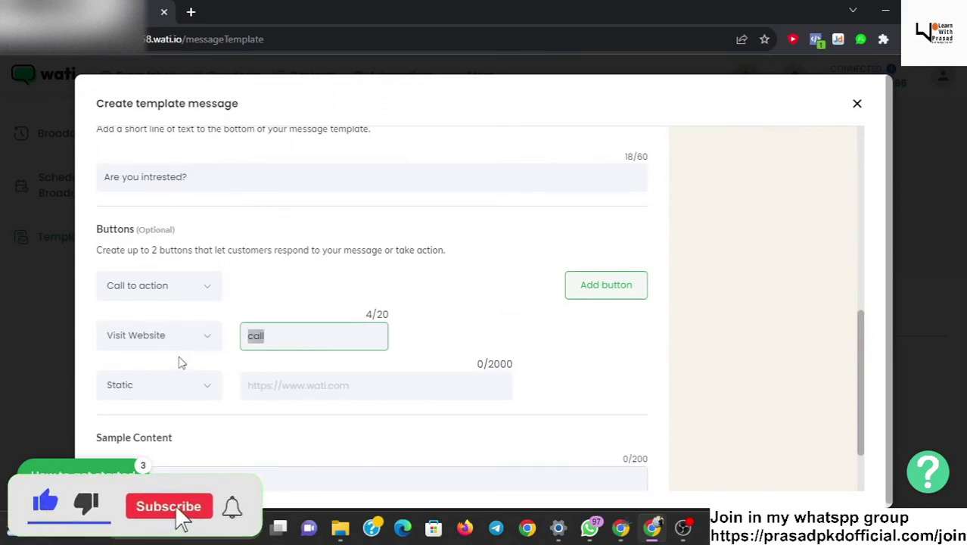
key("BackSpace")
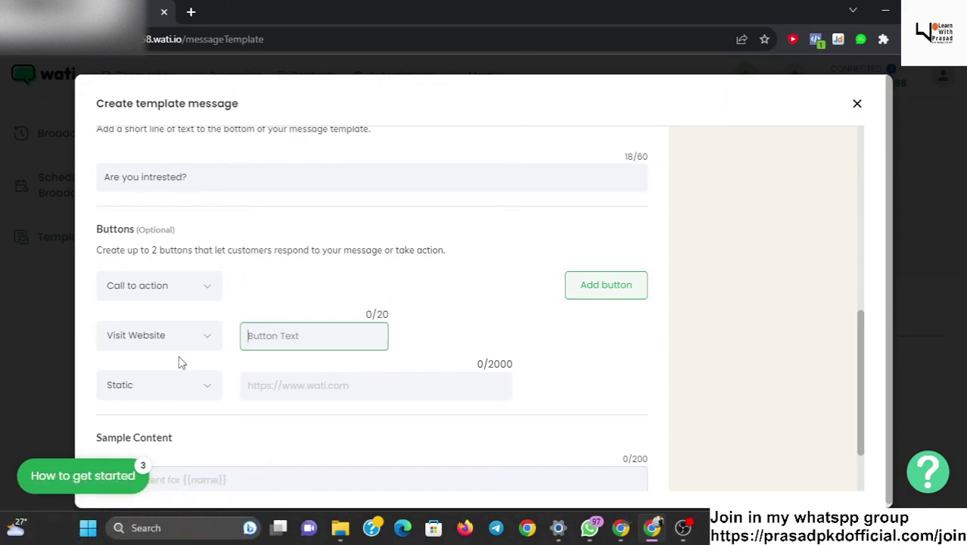
type("visit ")
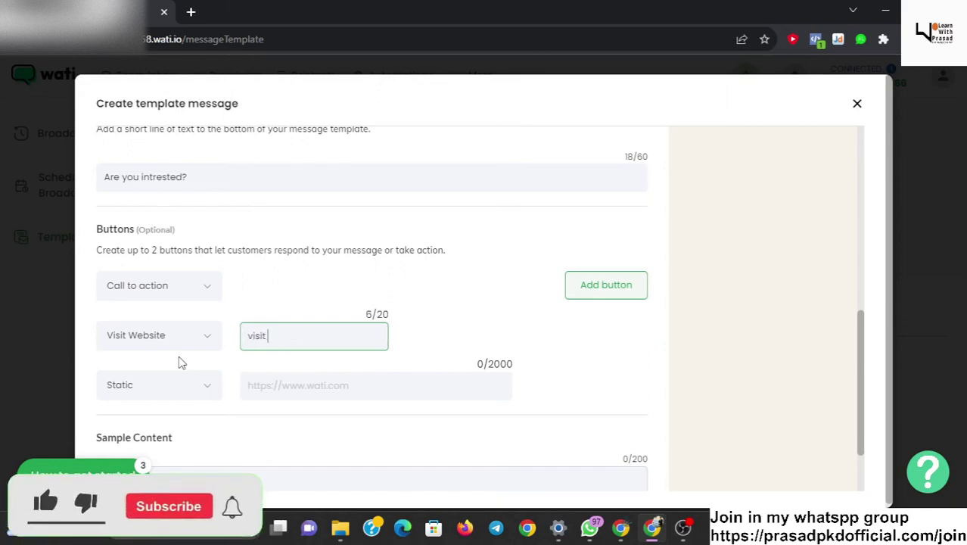
type("website")
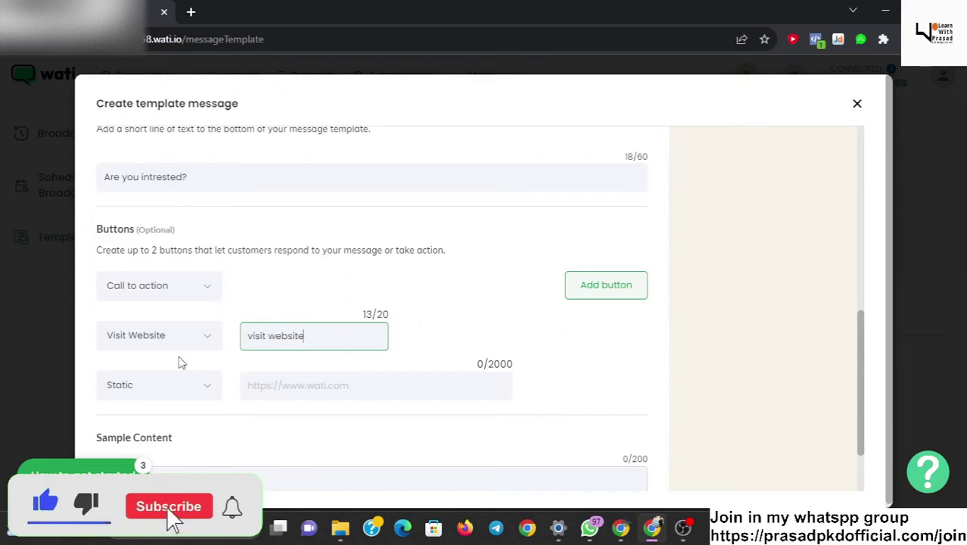
left_click(295, 389)
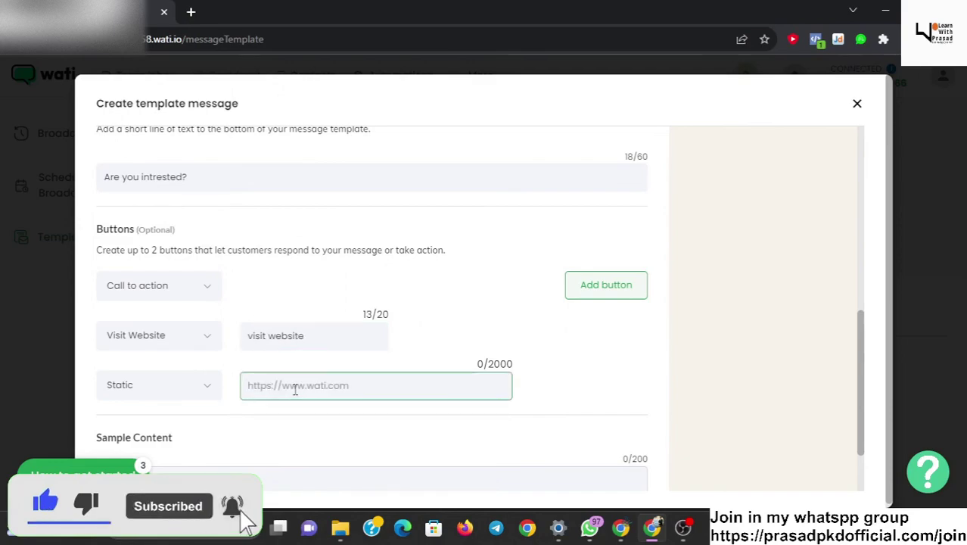
scroll(295, 389, "up", 10)
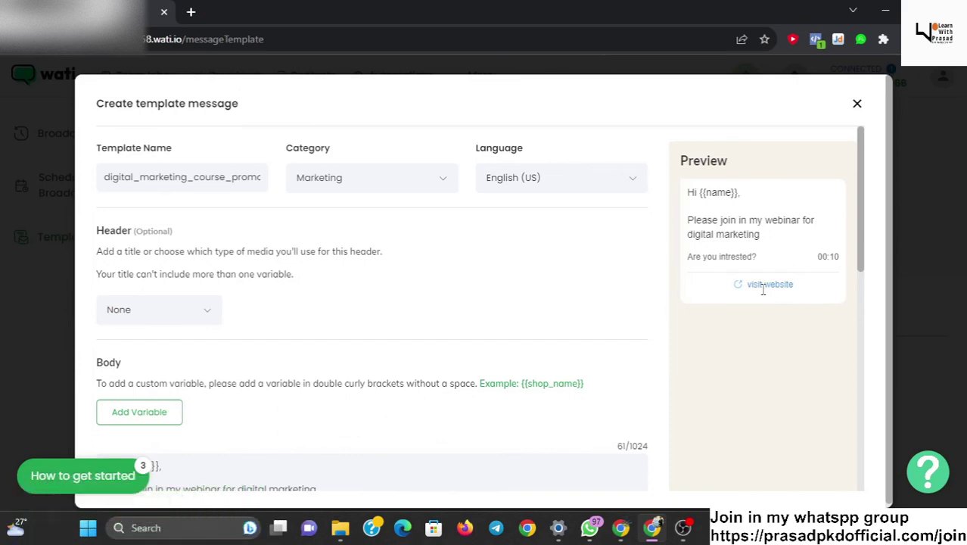
Step: Enter {{name}} as the sample content for the name variable and compare it with the variable in the body greeting
scroll(764, 295, "down", 1)
scroll(763, 295, "down", 6)
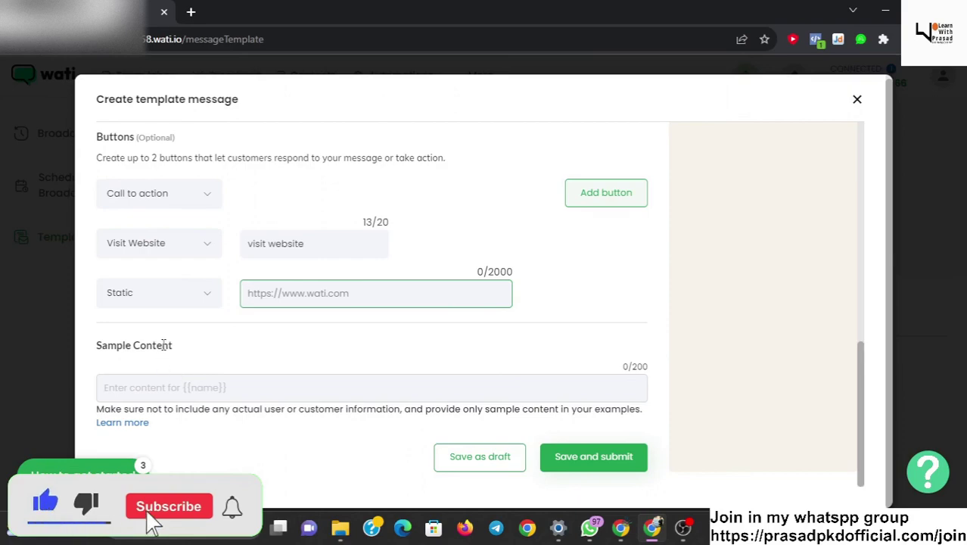
left_click(225, 392)
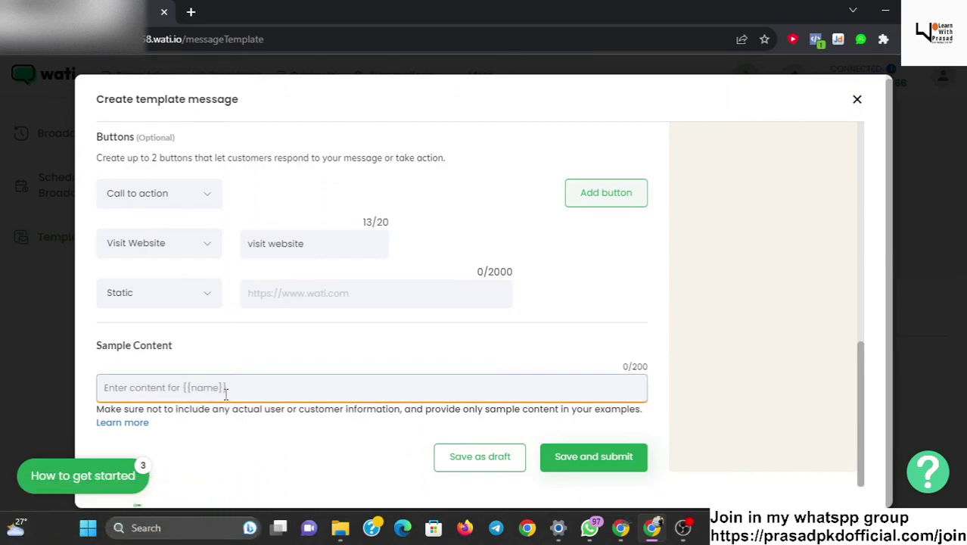
type("{{")
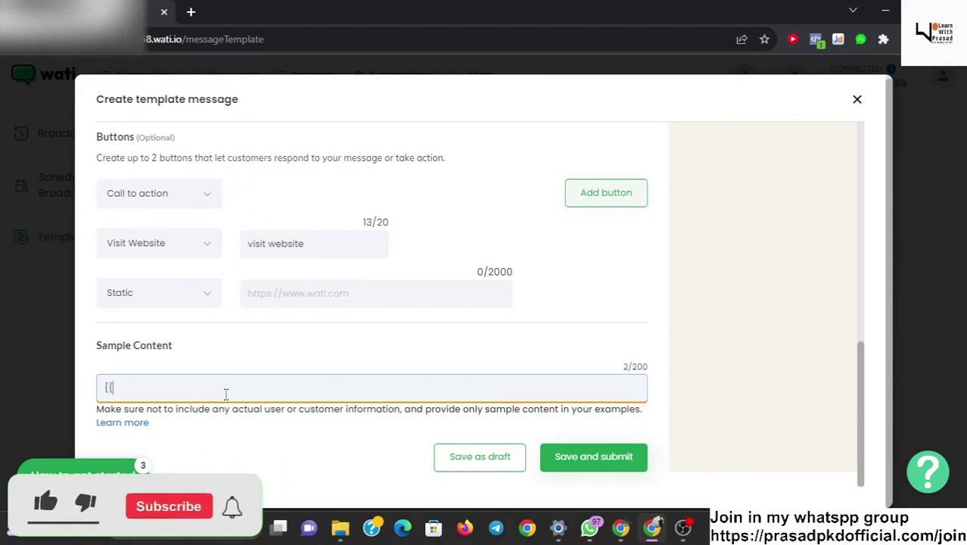
type("nam")
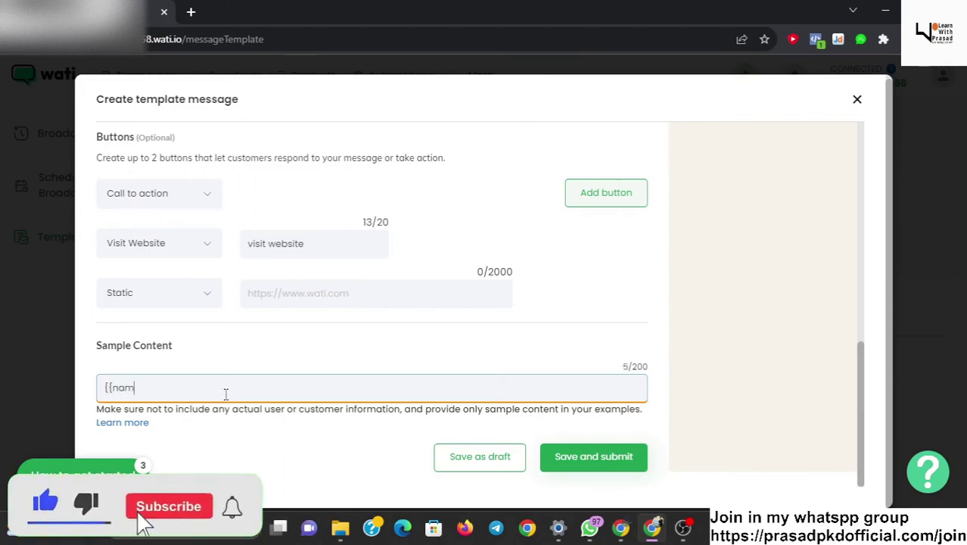
type("e")
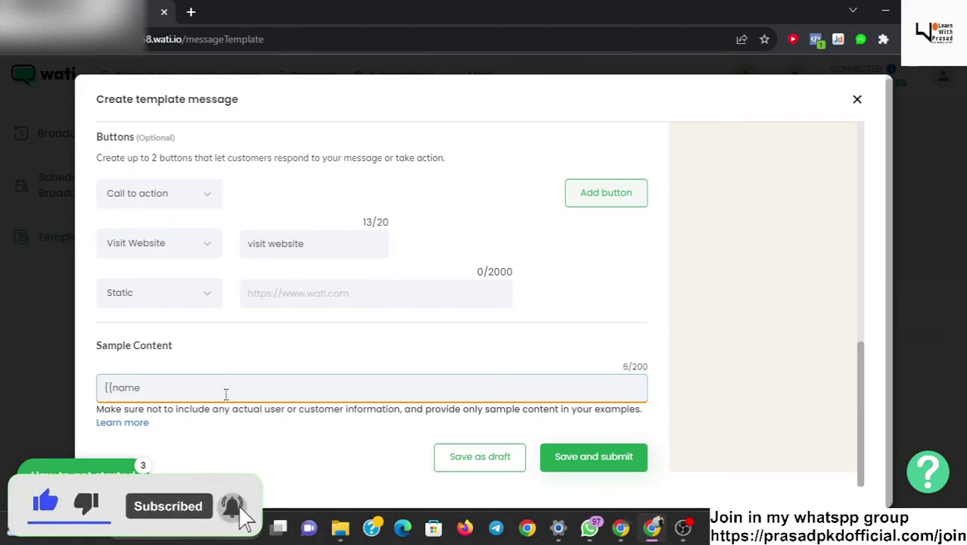
scroll(224, 393, "up", 6)
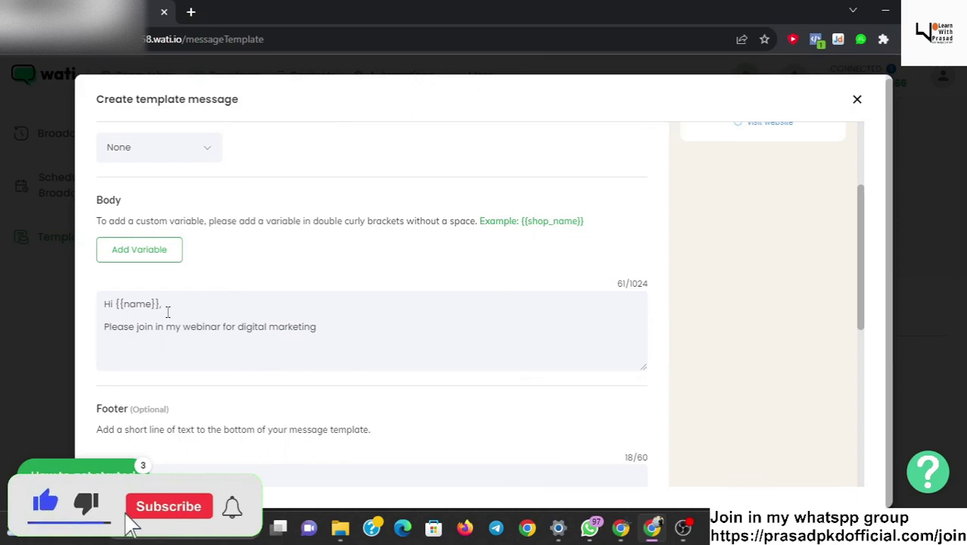
scroll(167, 314, "down", 6)
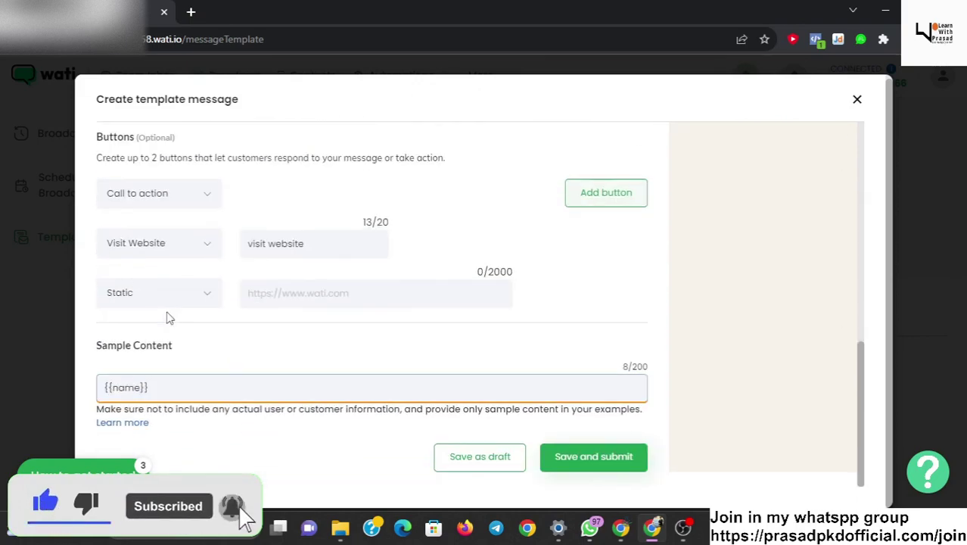